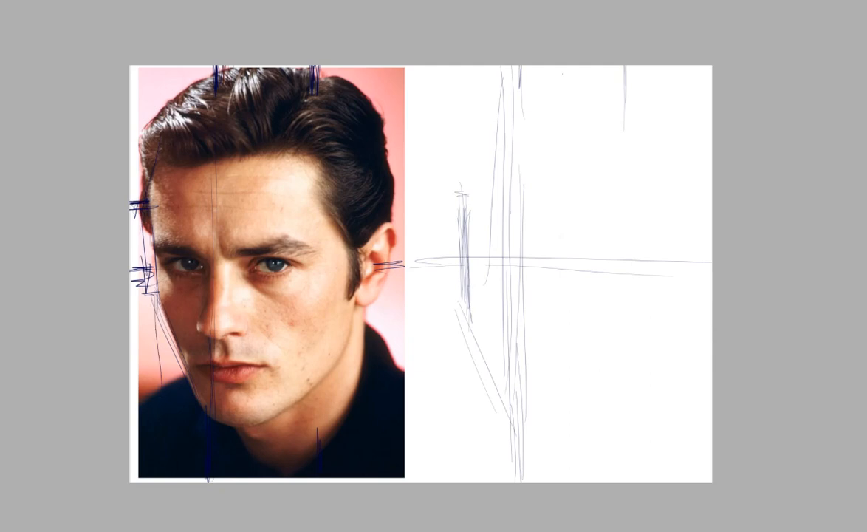
- Mark the left jaw's slope on the photo and draw the matching slanted cheek-to-chin line in the sketch
{"action": "left_click_drag", "start_coordinate": [156, 358], "coordinate": [177, 350]}
{"action": "left_click_drag", "start_coordinate": [151, 314], "coordinate": [160, 384]}
{"action": "left_click", "coordinate": [432, 349]}
{"action": "left_click_drag", "start_coordinate": [154, 288], "coordinate": [202, 399]}
{"action": "left_click_drag", "start_coordinate": [458, 303], "coordinate": [517, 436]}
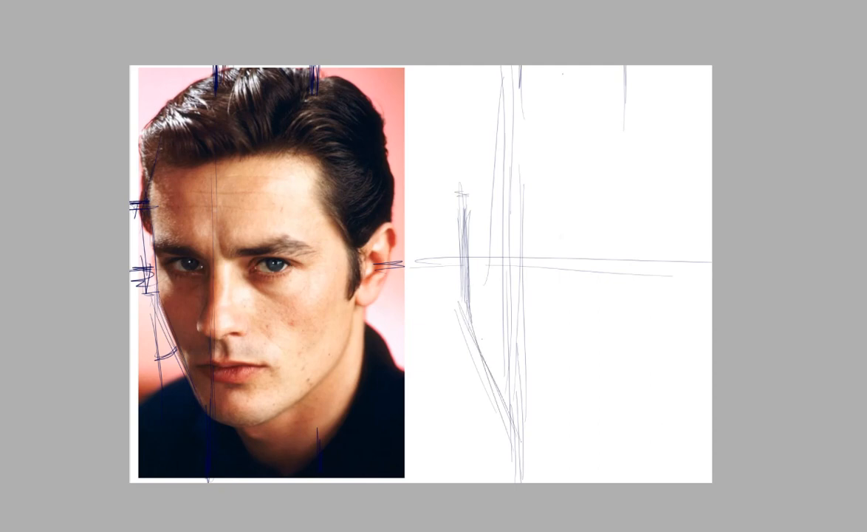
{"action": "left_click_drag", "start_coordinate": [462, 304], "coordinate": [527, 452]}
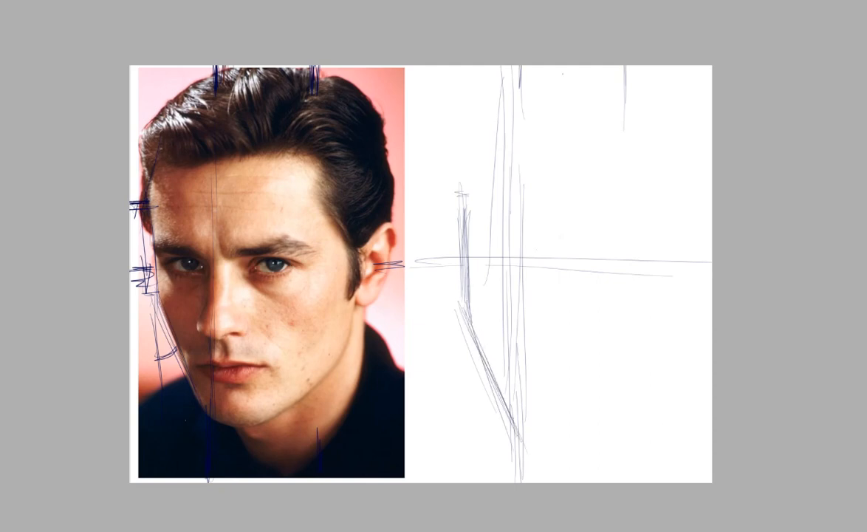
- Mark the chin level on the photo, then sketch the horizontal chin baseline and the diagonal corner joining it to the jaw
{"action": "left_click_drag", "start_coordinate": [188, 407], "coordinate": [289, 406]}
{"action": "left_click_drag", "start_coordinate": [237, 425], "coordinate": [301, 424]}
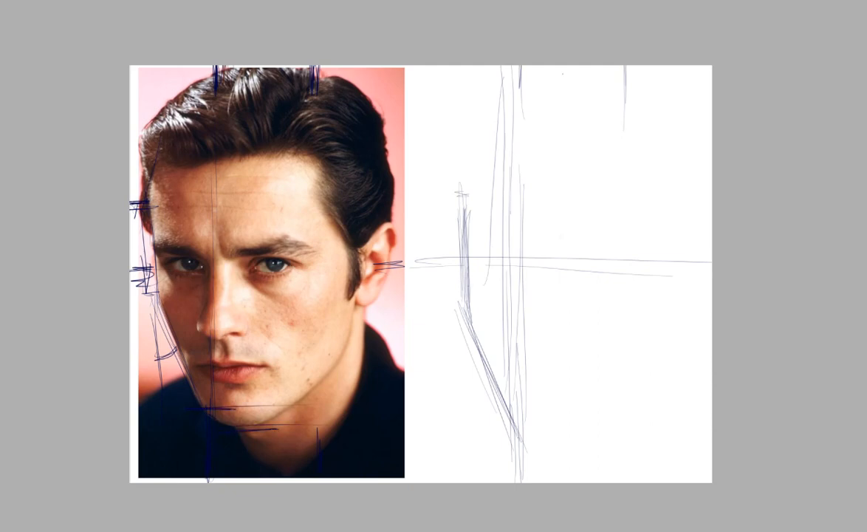
{"action": "left_click_drag", "start_coordinate": [507, 441], "coordinate": [681, 436]}
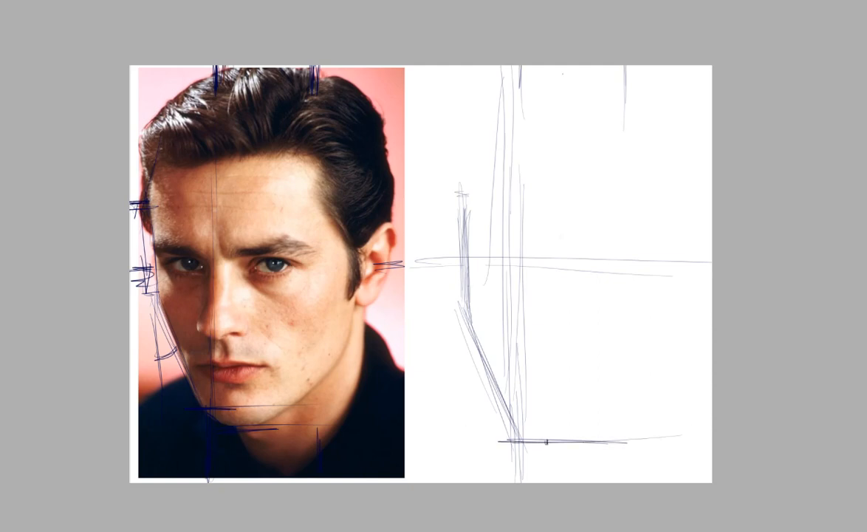
{"action": "mouse_move", "coordinate": [505, 411]}
{"action": "left_mouse_down"}
{"action": "mouse_move", "coordinate": [548, 456]}
{"action": "mouse_move", "coordinate": [521, 425]}
{"action": "mouse_move", "coordinate": [572, 455]}
{"action": "left_mouse_up"}
{"action": "left_click_drag", "start_coordinate": [508, 440], "coordinate": [564, 440]}
- Sketch the left eyebrow sloping to the nose bridge and the left eye beneath it with short straight strokes
{"action": "left_click_drag", "start_coordinate": [501, 247], "coordinate": [511, 256]}
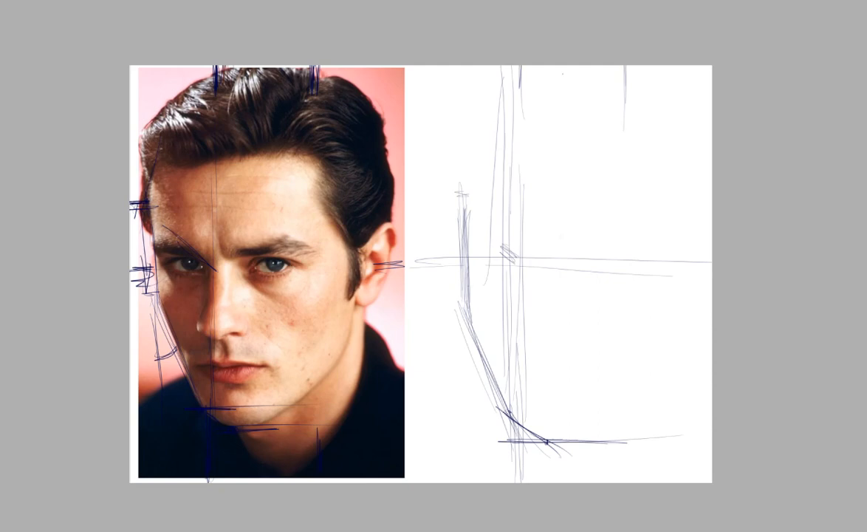
{"action": "left_click_drag", "start_coordinate": [478, 225], "coordinate": [528, 279]}
{"action": "mouse_move", "coordinate": [467, 241]}
{"action": "left_mouse_down"}
{"action": "mouse_move", "coordinate": [498, 242]}
{"action": "mouse_move", "coordinate": [500, 268]}
{"action": "left_mouse_up"}
{"action": "left_click_drag", "start_coordinate": [474, 267], "coordinate": [507, 267]}
{"action": "mouse_move", "coordinate": [491, 268]}
{"action": "left_mouse_down"}
{"action": "mouse_move", "coordinate": [507, 269]}
{"action": "mouse_move", "coordinate": [478, 267]}
{"action": "left_mouse_up"}
{"action": "mouse_move", "coordinate": [471, 258]}
{"action": "left_mouse_down"}
{"action": "mouse_move", "coordinate": [486, 267]}
{"action": "mouse_move", "coordinate": [474, 296]}
{"action": "left_mouse_up"}
{"action": "left_click", "coordinate": [481, 300]}
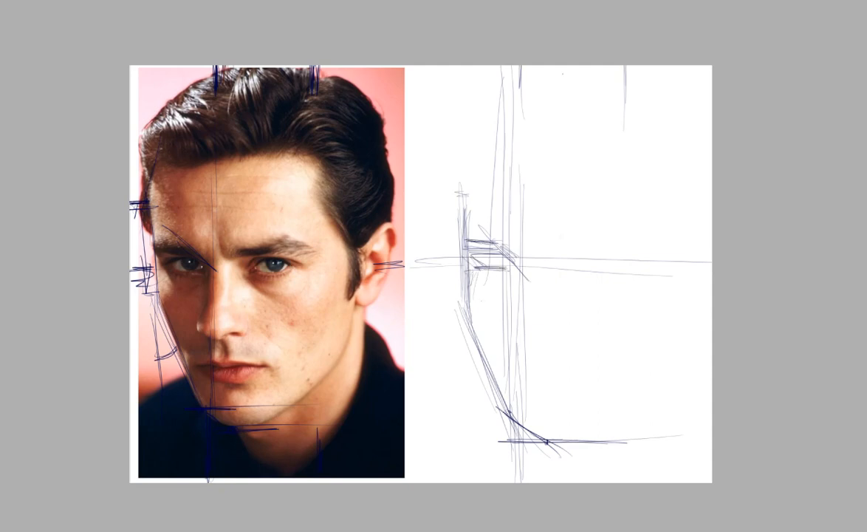
- Sketch the nose from the bridge down to the angular tip, its underside and the right nostril wing
{"action": "mouse_move", "coordinate": [510, 264]}
{"action": "left_mouse_down"}
{"action": "mouse_move", "coordinate": [506, 304]}
{"action": "mouse_move", "coordinate": [513, 298]}
{"action": "left_mouse_up"}
{"action": "mouse_move", "coordinate": [517, 261]}
{"action": "left_mouse_down"}
{"action": "mouse_move", "coordinate": [510, 315]}
{"action": "mouse_move", "coordinate": [511, 297]}
{"action": "left_mouse_up"}
{"action": "mouse_move", "coordinate": [507, 337]}
{"action": "left_mouse_down"}
{"action": "mouse_move", "coordinate": [537, 337]}
{"action": "mouse_move", "coordinate": [507, 338]}
{"action": "mouse_move", "coordinate": [497, 320]}
{"action": "left_mouse_up"}
{"action": "left_click_drag", "start_coordinate": [508, 302], "coordinate": [499, 319]}
{"action": "left_click_drag", "start_coordinate": [464, 275], "coordinate": [455, 294]}
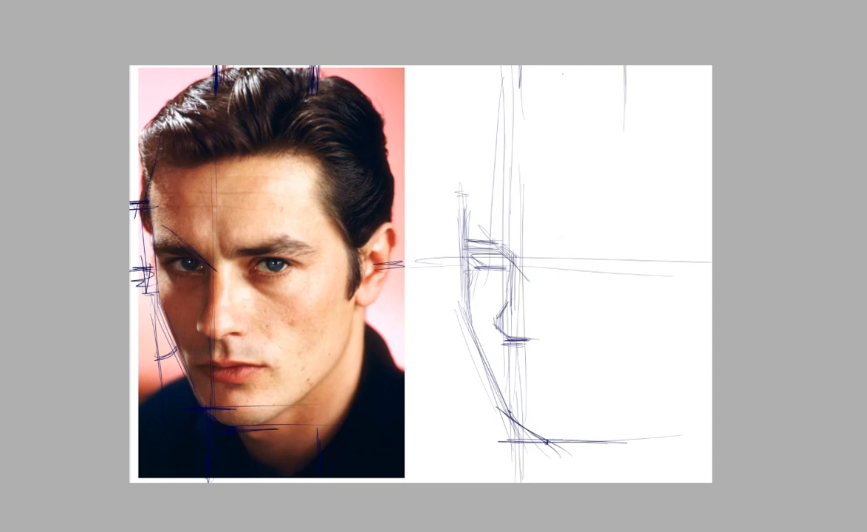
{"action": "left_click_drag", "start_coordinate": [510, 295], "coordinate": [495, 318]}
{"action": "left_click_drag", "start_coordinate": [511, 263], "coordinate": [507, 299]}
{"action": "left_click_drag", "start_coordinate": [465, 242], "coordinate": [468, 281]}
{"action": "left_click_drag", "start_coordinate": [524, 338], "coordinate": [555, 332]}
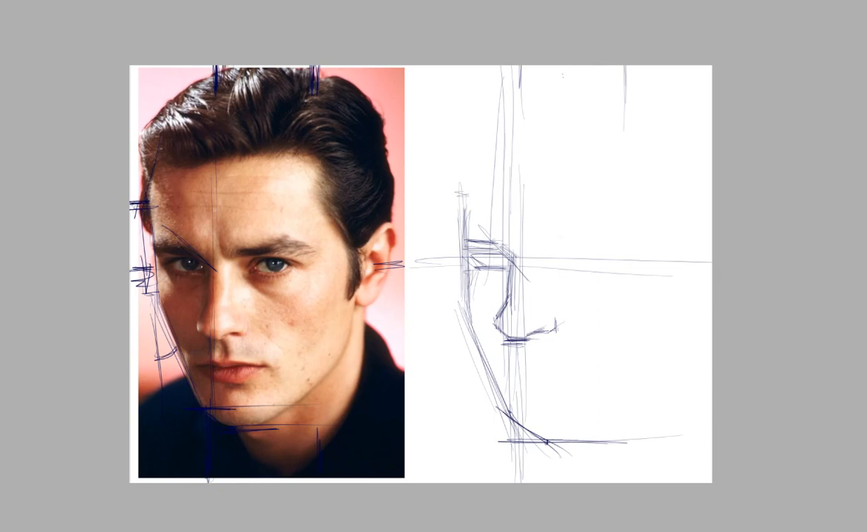
- Handwrite the note "가로 → 세로" with "각도" beside it above the sketch and circle the last two words
{"action": "left_click_drag", "start_coordinate": [562, 74], "coordinate": [577, 80]}
{"action": "left_click_drag", "start_coordinate": [578, 76], "coordinate": [696, 84]}
{"action": "left_click", "coordinate": [602, 79]}
{"action": "left_click", "coordinate": [669, 73]}
{"action": "left_click", "coordinate": [680, 87]}
{"action": "left_click_drag", "start_coordinate": [693, 87], "coordinate": [707, 82]}
{"action": "mouse_move", "coordinate": [700, 87]}
{"action": "left_mouse_down"}
{"action": "mouse_move", "coordinate": [710, 87]}
{"action": "mouse_move", "coordinate": [695, 67]}
{"action": "left_mouse_up"}
{"action": "mouse_move", "coordinate": [645, 66]}
{"action": "left_mouse_down"}
{"action": "mouse_move", "coordinate": [641, 85]}
{"action": "mouse_move", "coordinate": [649, 66]}
{"action": "left_mouse_up"}
{"action": "left_click_drag", "start_coordinate": [568, 73], "coordinate": [565, 105]}
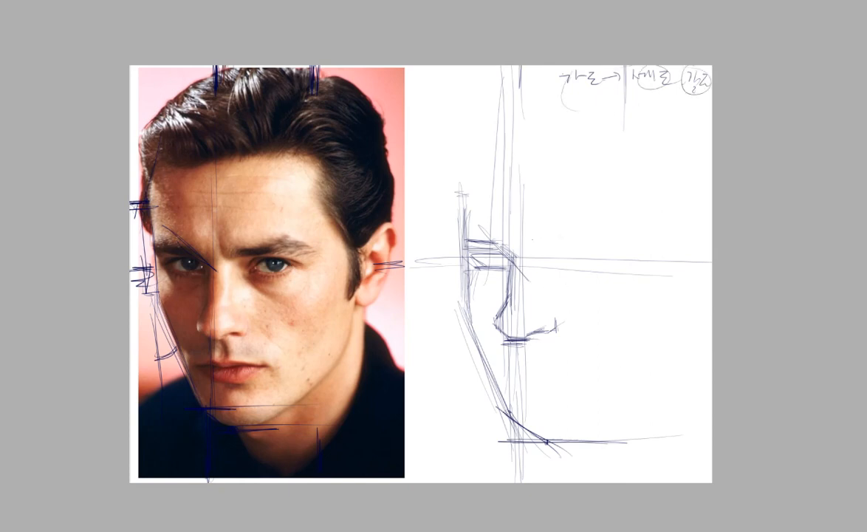
- Mark where the right eyebrow starts and add the circled note "위치" beneath the other notes
{"action": "mouse_move", "coordinate": [528, 220]}
{"action": "left_mouse_down"}
{"action": "mouse_move", "coordinate": [525, 253]}
{"action": "mouse_move", "coordinate": [528, 222]}
{"action": "mouse_move", "coordinate": [533, 250]}
{"action": "left_mouse_up"}
{"action": "mouse_move", "coordinate": [639, 86]}
{"action": "left_mouse_down"}
{"action": "mouse_move", "coordinate": [635, 110]}
{"action": "mouse_move", "coordinate": [646, 103]}
{"action": "left_mouse_up"}
{"action": "mouse_move", "coordinate": [643, 100]}
{"action": "left_mouse_down"}
{"action": "mouse_move", "coordinate": [644, 112]}
{"action": "mouse_move", "coordinate": [662, 103]}
{"action": "left_mouse_up"}
{"action": "left_click_drag", "start_coordinate": [659, 103], "coordinate": [655, 111]}
{"action": "mouse_move", "coordinate": [658, 107]}
{"action": "left_mouse_down"}
{"action": "mouse_move", "coordinate": [663, 111]}
{"action": "mouse_move", "coordinate": [653, 92]}
{"action": "left_mouse_up"}
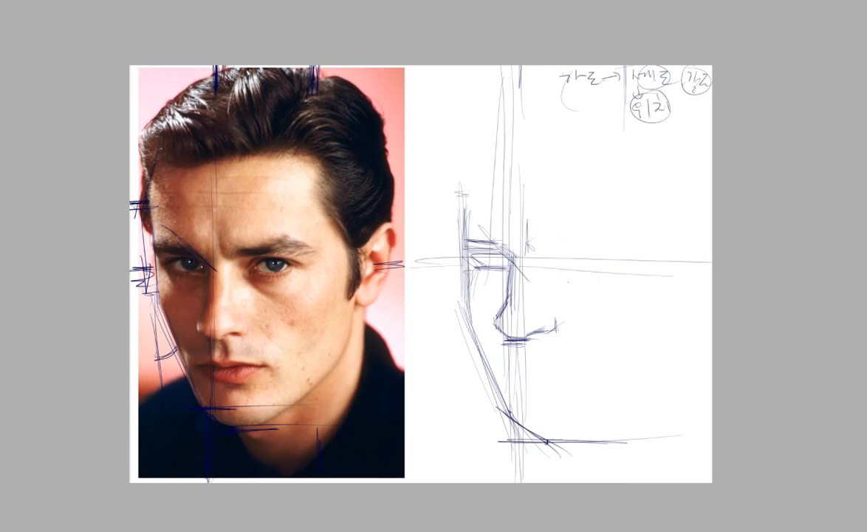
- Sketch the angular right eyebrow and the upper and lower lids of the right eye
{"action": "left_click_drag", "start_coordinate": [536, 244], "coordinate": [568, 246]}
{"action": "left_click_drag", "start_coordinate": [538, 244], "coordinate": [610, 238]}
{"action": "left_click_drag", "start_coordinate": [537, 243], "coordinate": [568, 243]}
{"action": "mouse_move", "coordinate": [537, 239]}
{"action": "left_mouse_down"}
{"action": "mouse_move", "coordinate": [590, 234]}
{"action": "mouse_move", "coordinate": [579, 232]}
{"action": "left_mouse_up"}
{"action": "left_click_drag", "start_coordinate": [505, 241], "coordinate": [523, 240]}
{"action": "mouse_move", "coordinate": [521, 236]}
{"action": "left_mouse_down"}
{"action": "mouse_move", "coordinate": [521, 247]}
{"action": "mouse_move", "coordinate": [509, 245]}
{"action": "mouse_move", "coordinate": [597, 226]}
{"action": "mouse_move", "coordinate": [628, 244]}
{"action": "left_mouse_up"}
{"action": "mouse_move", "coordinate": [546, 243]}
{"action": "left_mouse_down"}
{"action": "mouse_move", "coordinate": [585, 238]}
{"action": "mouse_move", "coordinate": [570, 241]}
{"action": "mouse_move", "coordinate": [602, 247]}
{"action": "mouse_move", "coordinate": [612, 262]}
{"action": "mouse_move", "coordinate": [589, 266]}
{"action": "left_mouse_up"}
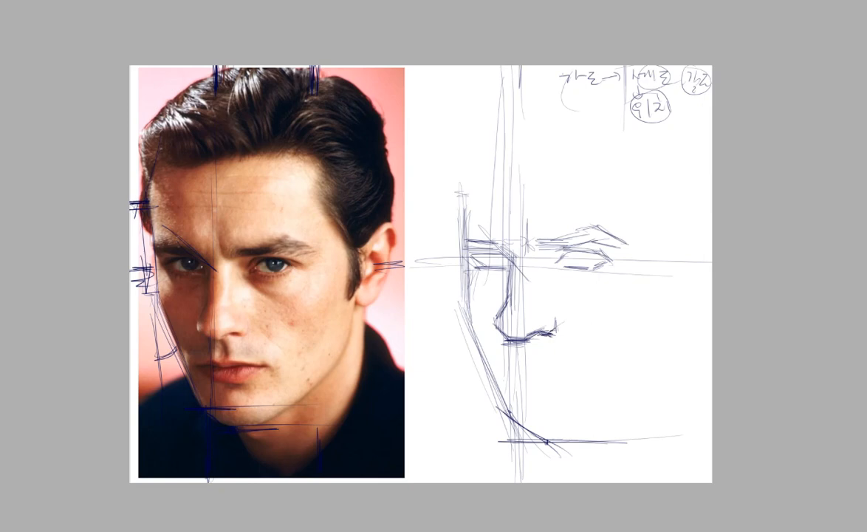
- Re-circle the "위치" note and sketch the groove under the nose, the mouth line and both lips
{"action": "left_click_drag", "start_coordinate": [491, 367], "coordinate": [585, 374]}
{"action": "mouse_move", "coordinate": [637, 96]}
{"action": "left_mouse_down"}
{"action": "mouse_move", "coordinate": [668, 111]}
{"action": "mouse_move", "coordinate": [634, 119]}
{"action": "left_mouse_up"}
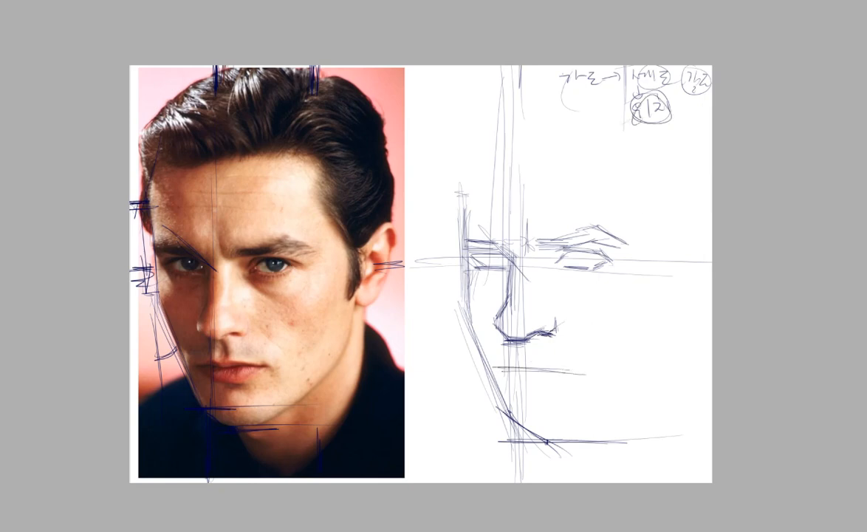
{"action": "mouse_move", "coordinate": [518, 342]}
{"action": "left_mouse_down"}
{"action": "mouse_move", "coordinate": [521, 361]}
{"action": "mouse_move", "coordinate": [533, 365]}
{"action": "left_mouse_up"}
{"action": "mouse_move", "coordinate": [507, 375]}
{"action": "left_mouse_down"}
{"action": "mouse_move", "coordinate": [548, 384]}
{"action": "mouse_move", "coordinate": [575, 378]}
{"action": "mouse_move", "coordinate": [574, 368]}
{"action": "left_mouse_up"}
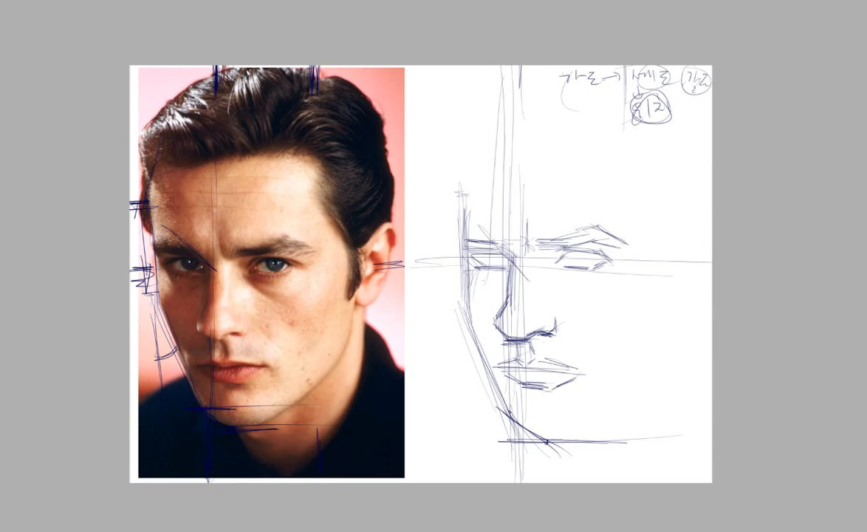
- Add the cheek plane under the left eye and extend the left forehead line up toward the hair
{"action": "mouse_move", "coordinate": [476, 268]}
{"action": "left_mouse_down"}
{"action": "mouse_move", "coordinate": [484, 287]}
{"action": "mouse_move", "coordinate": [470, 307]}
{"action": "left_mouse_up"}
{"action": "left_click_drag", "start_coordinate": [465, 177], "coordinate": [464, 232]}
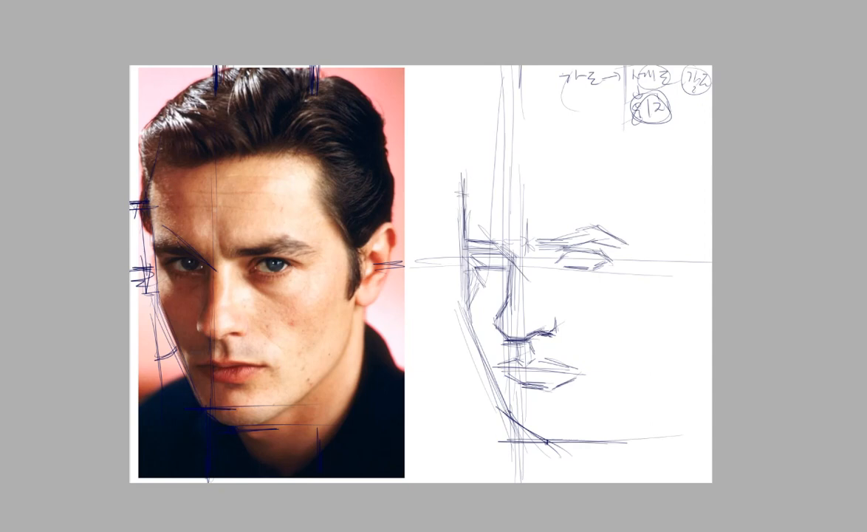
{"action": "left_click_drag", "start_coordinate": [465, 133], "coordinate": [460, 203]}
{"action": "left_click_drag", "start_coordinate": [468, 116], "coordinate": [461, 181]}
{"action": "left_click_drag", "start_coordinate": [464, 97], "coordinate": [460, 196]}
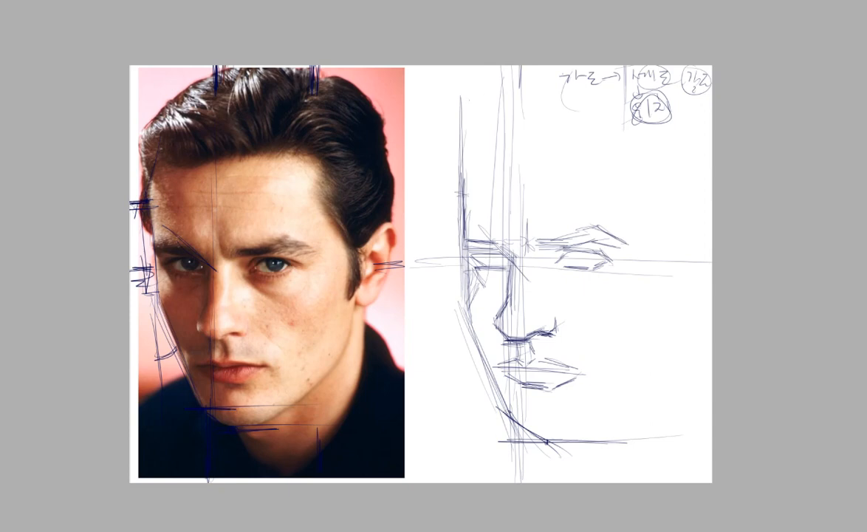
- Draw slanted guide strokes for the left side of the hair and mark the hairline height on the forehead line
{"action": "left_click_drag", "start_coordinate": [489, 72], "coordinate": [440, 191]}
{"action": "left_click_drag", "start_coordinate": [477, 111], "coordinate": [429, 217]}
{"action": "left_click_drag", "start_coordinate": [454, 135], "coordinate": [467, 135]}
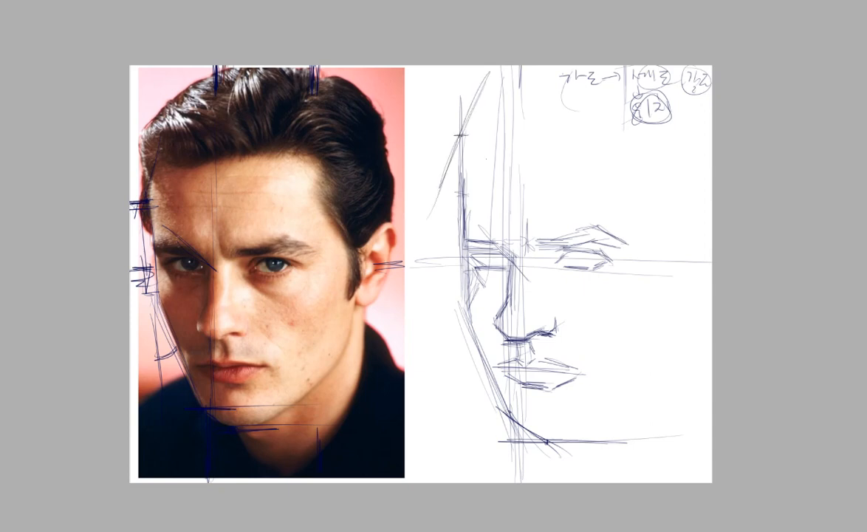
{"action": "left_click_drag", "start_coordinate": [487, 97], "coordinate": [444, 189]}
{"action": "left_click_drag", "start_coordinate": [506, 68], "coordinate": [446, 190]}
{"action": "left_click_drag", "start_coordinate": [500, 84], "coordinate": [446, 189]}
{"action": "left_click_drag", "start_coordinate": [505, 78], "coordinate": [450, 205]}
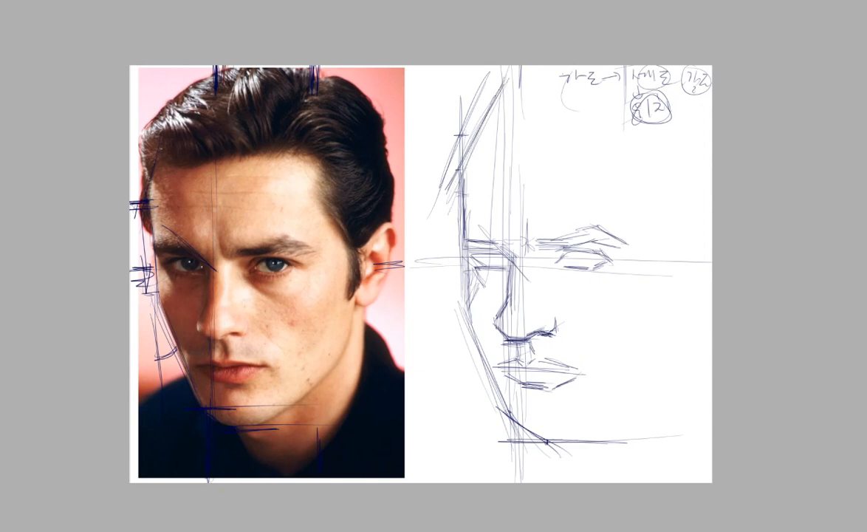
- Reinforce the diagonal from the left temple up to the hair with repeated strokes and a small angle mark
{"action": "mouse_move", "coordinate": [463, 79]}
{"action": "left_mouse_down"}
{"action": "mouse_move", "coordinate": [459, 132]}
{"action": "mouse_move", "coordinate": [484, 132]}
{"action": "left_mouse_up"}
{"action": "left_click_drag", "start_coordinate": [492, 91], "coordinate": [465, 160]}
{"action": "left_click_drag", "start_coordinate": [496, 73], "coordinate": [461, 180]}
{"action": "left_click_drag", "start_coordinate": [488, 94], "coordinate": [462, 180]}
{"action": "left_click_drag", "start_coordinate": [496, 73], "coordinate": [486, 103]}
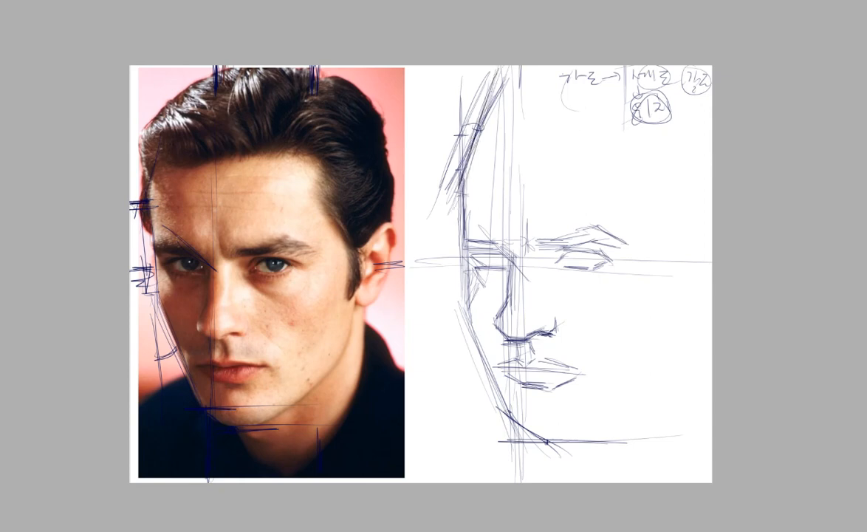
- Draw the hairline across the forehead and align its right corner with the right brow using vertical guides on photo and sketch
{"action": "left_click_drag", "start_coordinate": [466, 137], "coordinate": [625, 142]}
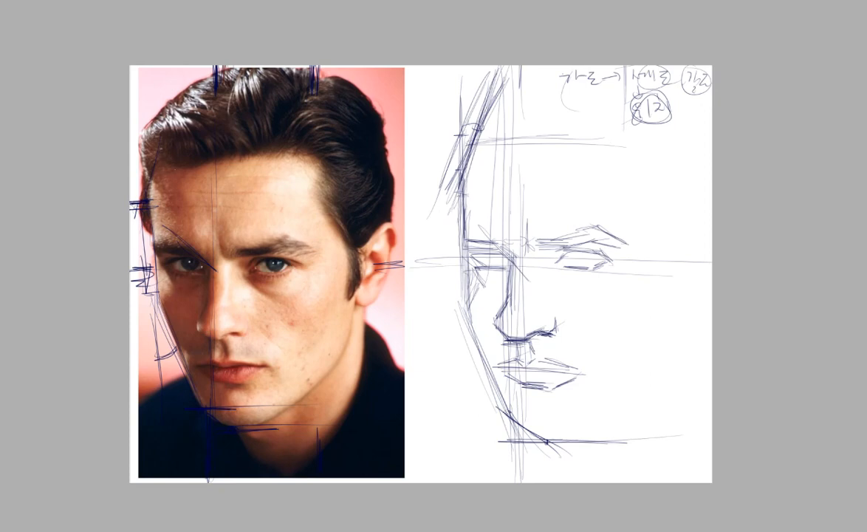
{"action": "left_click_drag", "start_coordinate": [473, 138], "coordinate": [582, 139]}
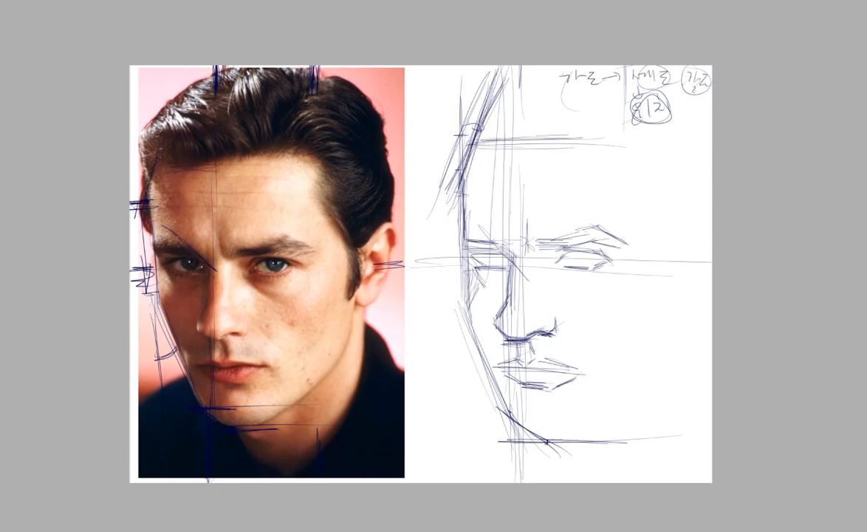
{"action": "left_click_drag", "start_coordinate": [477, 131], "coordinate": [492, 138]}
{"action": "left_click_drag", "start_coordinate": [298, 202], "coordinate": [299, 237]}
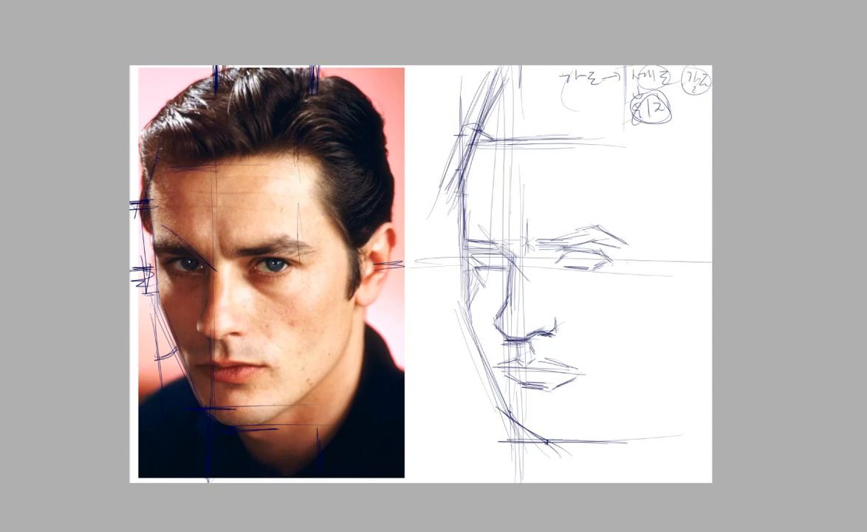
{"action": "left_click_drag", "start_coordinate": [610, 130], "coordinate": [611, 231]}
{"action": "mouse_move", "coordinate": [535, 139]}
{"action": "left_mouse_down"}
{"action": "mouse_move", "coordinate": [634, 132]}
{"action": "mouse_move", "coordinate": [617, 129]}
{"action": "left_mouse_up"}
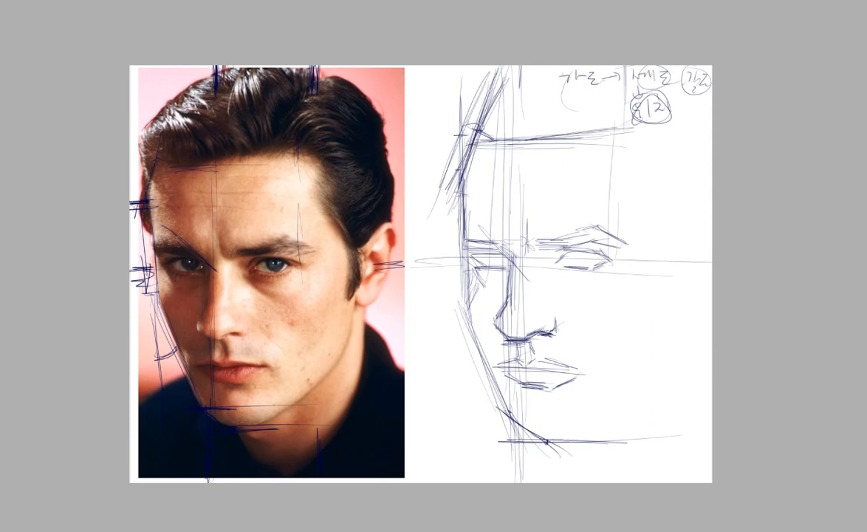
{"action": "left_click_drag", "start_coordinate": [477, 132], "coordinate": [615, 128]}
- Mark the face's right edge with a vertical line, shift the whole sketch slightly left and deselect it
{"action": "left_click_drag", "start_coordinate": [673, 228], "coordinate": [673, 303]}
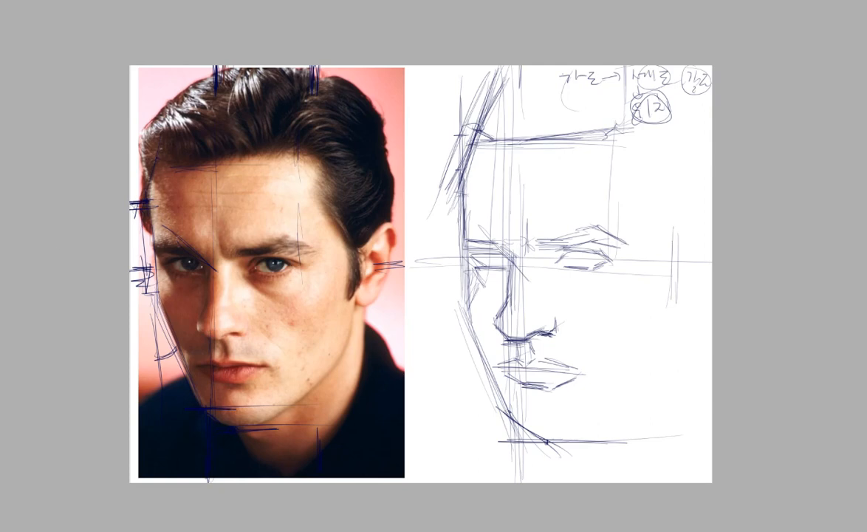
{"action": "mouse_move", "coordinate": [436, 65]}
{"action": "left_mouse_down"}
{"action": "mouse_move", "coordinate": [476, 90]}
{"action": "mouse_move", "coordinate": [620, 364]}
{"action": "mouse_move", "coordinate": [700, 482]}
{"action": "mouse_move", "coordinate": [713, 483]}
{"action": "left_mouse_up"}
{"action": "left_click_drag", "start_coordinate": [574, 273], "coordinate": [546, 275]}
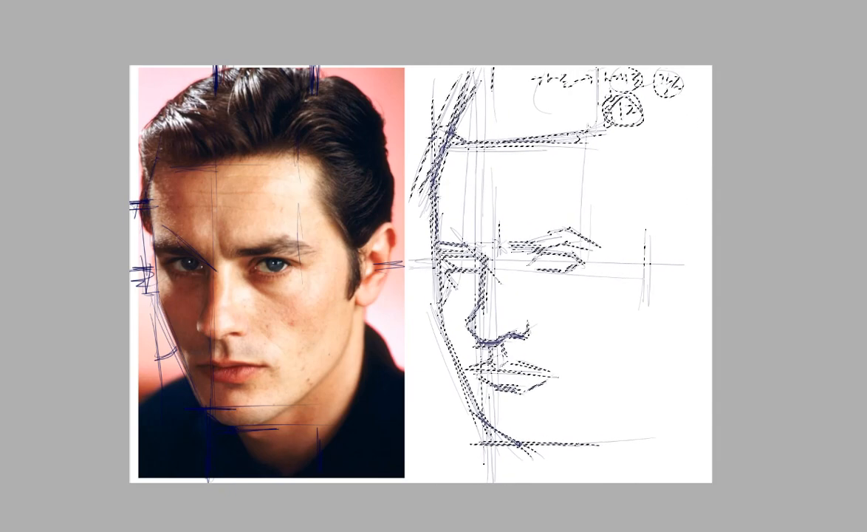
{"action": "key", "text": "ctrl+d"}
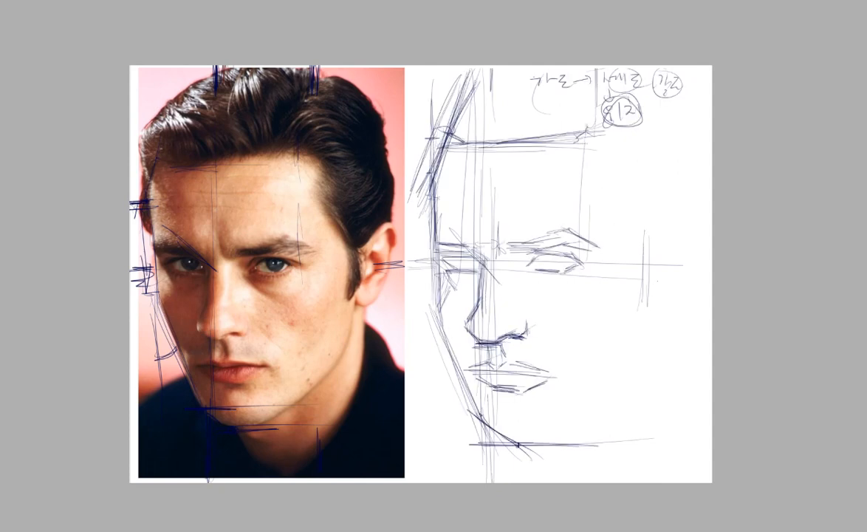
- Draw the right side of the face from the ear area down along the jaw to the chin
{"action": "left_click_drag", "start_coordinate": [655, 243], "coordinate": [657, 299]}
{"action": "mouse_move", "coordinate": [637, 368]}
{"action": "left_mouse_down"}
{"action": "mouse_move", "coordinate": [550, 438]}
{"action": "mouse_move", "coordinate": [574, 423]}
{"action": "left_mouse_up"}
{"action": "left_click_drag", "start_coordinate": [656, 303], "coordinate": [616, 397]}
{"action": "left_click_drag", "start_coordinate": [666, 210], "coordinate": [654, 304]}
{"action": "left_click_drag", "start_coordinate": [657, 229], "coordinate": [650, 332]}
- Draw horizontal guides for the top and bottom of the right ear, carrying the top level across the face
{"action": "mouse_move", "coordinate": [656, 200]}
{"action": "left_mouse_down"}
{"action": "mouse_move", "coordinate": [654, 318]}
{"action": "mouse_move", "coordinate": [704, 220]}
{"action": "left_mouse_up"}
{"action": "left_click_drag", "start_coordinate": [656, 218], "coordinate": [712, 216]}
{"action": "left_click_drag", "start_coordinate": [402, 222], "coordinate": [530, 219]}
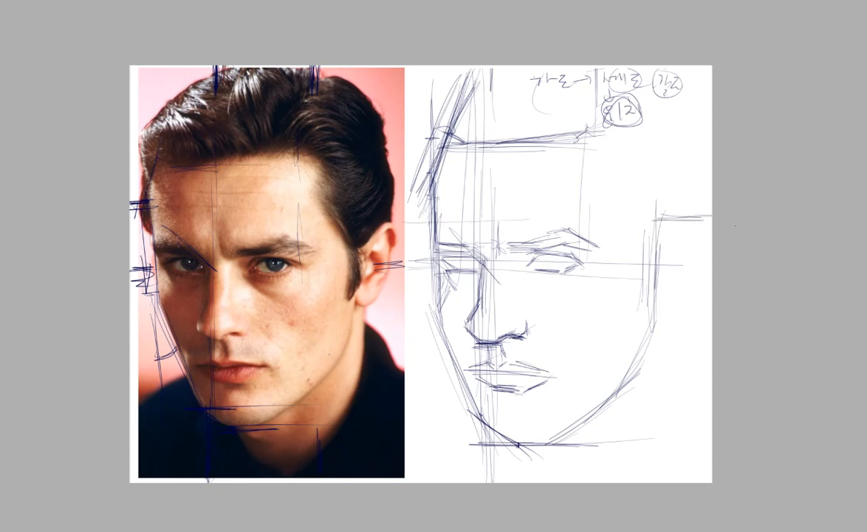
{"action": "mouse_move", "coordinate": [653, 224]}
{"action": "left_mouse_down"}
{"action": "mouse_move", "coordinate": [711, 226]}
{"action": "mouse_move", "coordinate": [699, 223]}
{"action": "left_mouse_up"}
{"action": "left_click_drag", "start_coordinate": [656, 221], "coordinate": [686, 233]}
{"action": "left_click", "coordinate": [702, 297]}
{"action": "left_click_drag", "start_coordinate": [643, 302], "coordinate": [685, 303]}
{"action": "left_click_drag", "start_coordinate": [651, 304], "coordinate": [696, 297]}
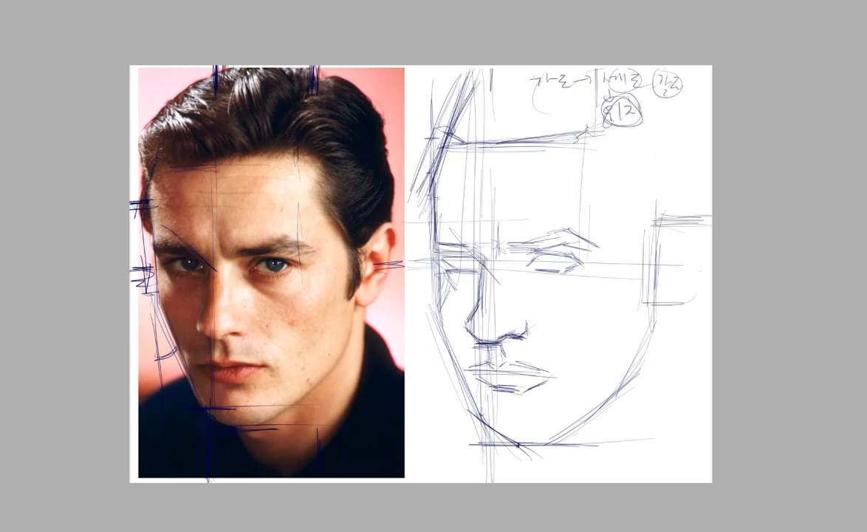
- Draw the ear's outer edge and round off its lower contour between the two guides
{"action": "left_click_drag", "start_coordinate": [693, 219], "coordinate": [689, 299]}
{"action": "mouse_move", "coordinate": [690, 211]}
{"action": "left_mouse_down"}
{"action": "mouse_move", "coordinate": [687, 329]}
{"action": "mouse_move", "coordinate": [695, 304]}
{"action": "mouse_move", "coordinate": [664, 304]}
{"action": "left_mouse_up"}
{"action": "mouse_move", "coordinate": [656, 295]}
{"action": "left_mouse_down"}
{"action": "mouse_move", "coordinate": [673, 304]}
{"action": "mouse_move", "coordinate": [686, 293]}
{"action": "left_mouse_up"}
{"action": "left_click_drag", "start_coordinate": [670, 304], "coordinate": [698, 277]}
{"action": "left_click_drag", "start_coordinate": [681, 304], "coordinate": [696, 277]}
{"action": "left_click_drag", "start_coordinate": [686, 218], "coordinate": [695, 232]}
{"action": "left_click_drag", "start_coordinate": [693, 226], "coordinate": [689, 266]}
- Sketch the inner folds of the ear and the earlobe shading marks
{"action": "left_click_drag", "start_coordinate": [668, 217], "coordinate": [658, 232]}
{"action": "mouse_move", "coordinate": [664, 218]}
{"action": "left_mouse_down"}
{"action": "mouse_move", "coordinate": [656, 236]}
{"action": "mouse_move", "coordinate": [666, 267]}
{"action": "left_mouse_up"}
{"action": "left_click_drag", "start_coordinate": [666, 265], "coordinate": [661, 274]}
{"action": "left_click_drag", "start_coordinate": [663, 255], "coordinate": [666, 269]}
{"action": "left_click_drag", "start_coordinate": [669, 235], "coordinate": [680, 230]}
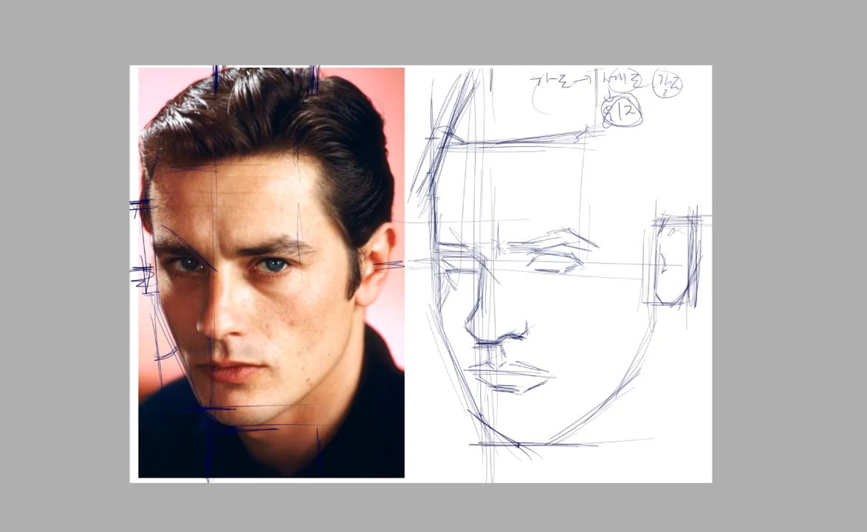
{"action": "mouse_move", "coordinate": [660, 286]}
{"action": "left_mouse_down"}
{"action": "mouse_move", "coordinate": [673, 294]}
{"action": "mouse_move", "coordinate": [669, 286]}
{"action": "left_mouse_up"}
- Reinforce the right eyebrow's inner end and the right eye's lids, and draw the sideburn in front of the ear
{"action": "left_click_drag", "start_coordinate": [496, 236], "coordinate": [523, 233]}
{"action": "mouse_move", "coordinate": [540, 256]}
{"action": "left_mouse_down"}
{"action": "mouse_move", "coordinate": [570, 254]}
{"action": "mouse_move", "coordinate": [564, 273]}
{"action": "left_mouse_up"}
{"action": "left_click_drag", "start_coordinate": [505, 247], "coordinate": [517, 255]}
{"action": "left_click_drag", "start_coordinate": [641, 219], "coordinate": [640, 279]}
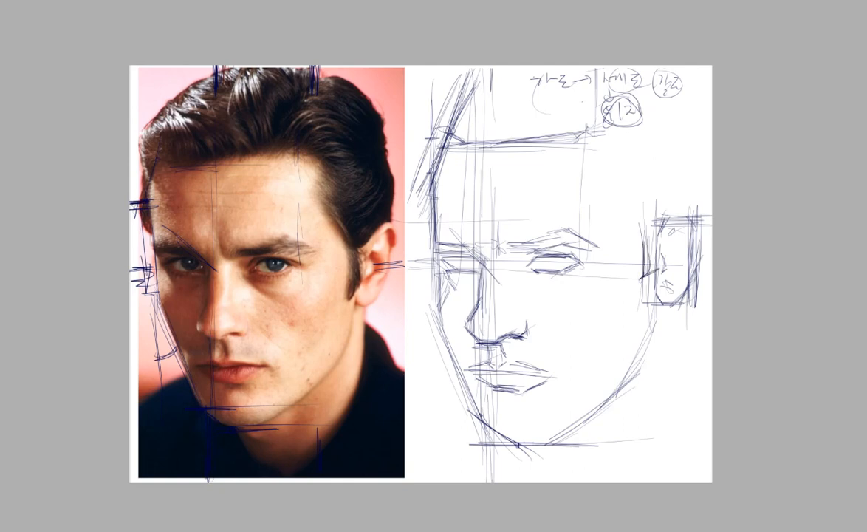
- Draw the right temple hairline as angled strokes linking the sideburn to the forehead hairline corner
{"action": "mouse_move", "coordinate": [614, 170]}
{"action": "left_mouse_down"}
{"action": "mouse_move", "coordinate": [644, 213]}
{"action": "mouse_move", "coordinate": [638, 219]}
{"action": "left_mouse_up"}
{"action": "mouse_move", "coordinate": [610, 179]}
{"action": "left_mouse_down"}
{"action": "mouse_move", "coordinate": [640, 224]}
{"action": "mouse_move", "coordinate": [633, 221]}
{"action": "left_mouse_up"}
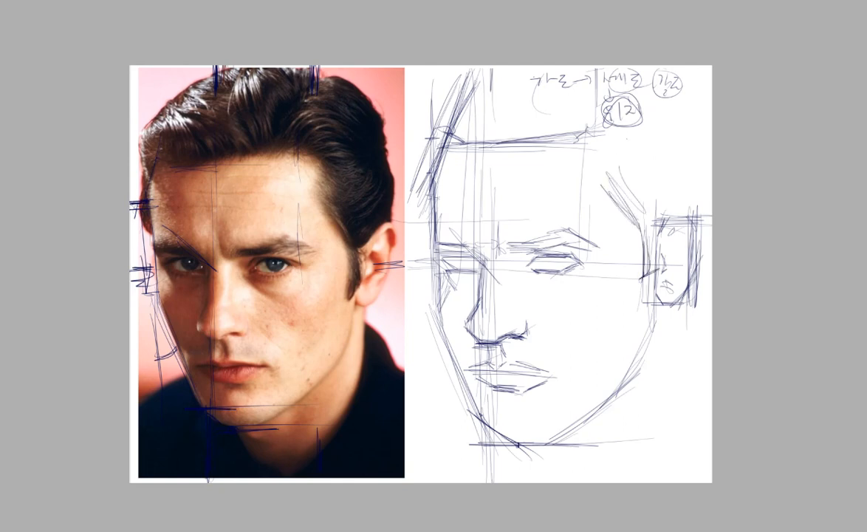
{"action": "left_click_drag", "start_coordinate": [628, 148], "coordinate": [613, 174]}
{"action": "left_click_drag", "start_coordinate": [589, 130], "coordinate": [610, 157]}
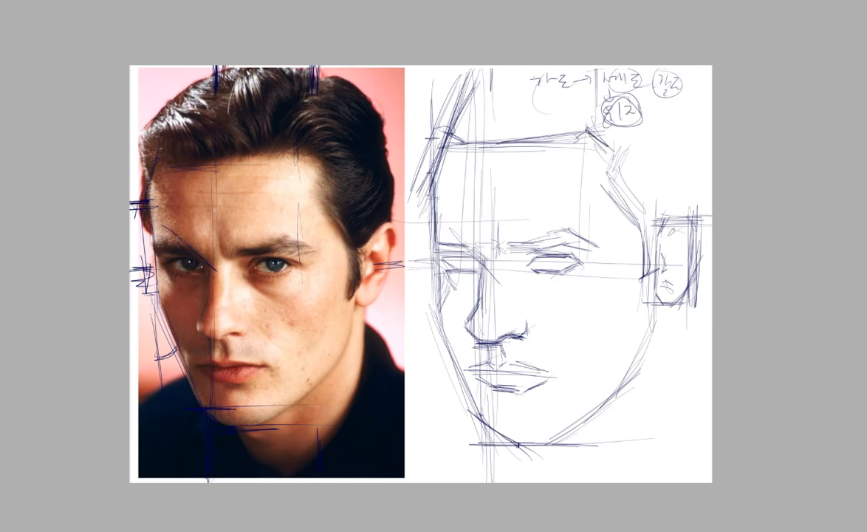
- Reinforce the left brow area and sketch the outer contour of the hair at the left temple
{"action": "left_click_drag", "start_coordinate": [460, 232], "coordinate": [504, 232]}
{"action": "left_click_drag", "start_coordinate": [433, 110], "coordinate": [425, 142]}
{"action": "mouse_move", "coordinate": [441, 74]}
{"action": "left_mouse_down"}
{"action": "mouse_move", "coordinate": [425, 118]}
{"action": "mouse_move", "coordinate": [421, 192]}
{"action": "left_mouse_up"}
{"action": "left_click_drag", "start_coordinate": [428, 160], "coordinate": [422, 191]}
{"action": "left_click_drag", "start_coordinate": [432, 191], "coordinate": [419, 211]}
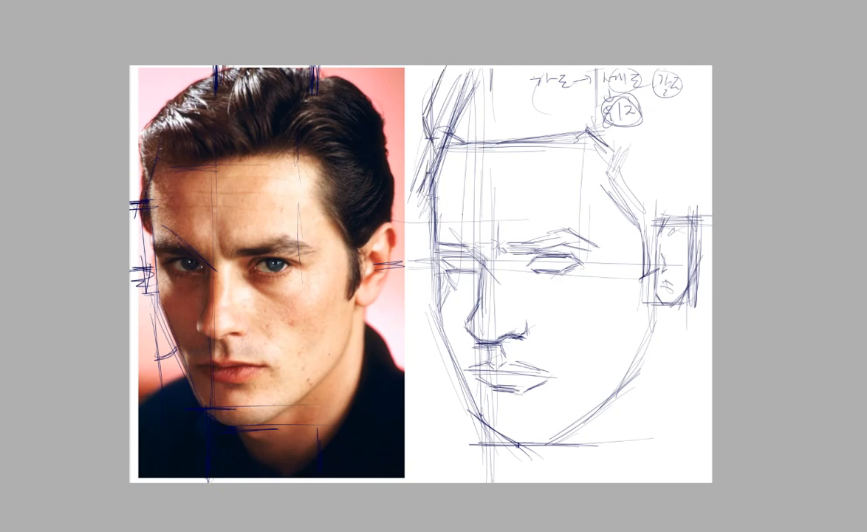
- Mark the irises in both eyes, checking the right iris edges on the photo, and add the crease under the right eye
{"action": "left_click_drag", "start_coordinate": [547, 259], "coordinate": [546, 267]}
{"action": "left_click_drag", "start_coordinate": [523, 238], "coordinate": [523, 247]}
{"action": "mouse_move", "coordinate": [571, 257]}
{"action": "left_mouse_down"}
{"action": "mouse_move", "coordinate": [570, 268]}
{"action": "mouse_move", "coordinate": [550, 267]}
{"action": "left_mouse_up"}
{"action": "left_click_drag", "start_coordinate": [505, 237], "coordinate": [505, 246]}
{"action": "mouse_move", "coordinate": [265, 256]}
{"action": "left_mouse_down"}
{"action": "mouse_move", "coordinate": [266, 275]}
{"action": "mouse_move", "coordinate": [284, 274]}
{"action": "left_mouse_up"}
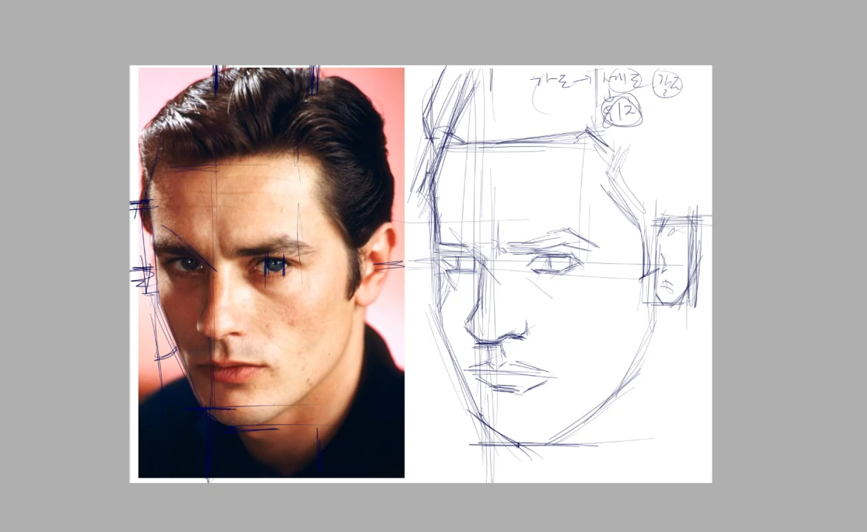
{"action": "left_click_drag", "start_coordinate": [534, 279], "coordinate": [556, 296]}
- Handwrite and circle further Korean notes around the top of the sketch, including "면" and "형태"
{"action": "mouse_move", "coordinate": [509, 103]}
{"action": "left_mouse_down"}
{"action": "mouse_move", "coordinate": [538, 116]}
{"action": "mouse_move", "coordinate": [506, 105]}
{"action": "mouse_move", "coordinate": [585, 105]}
{"action": "mouse_move", "coordinate": [597, 117]}
{"action": "mouse_move", "coordinate": [583, 92]}
{"action": "left_mouse_up"}
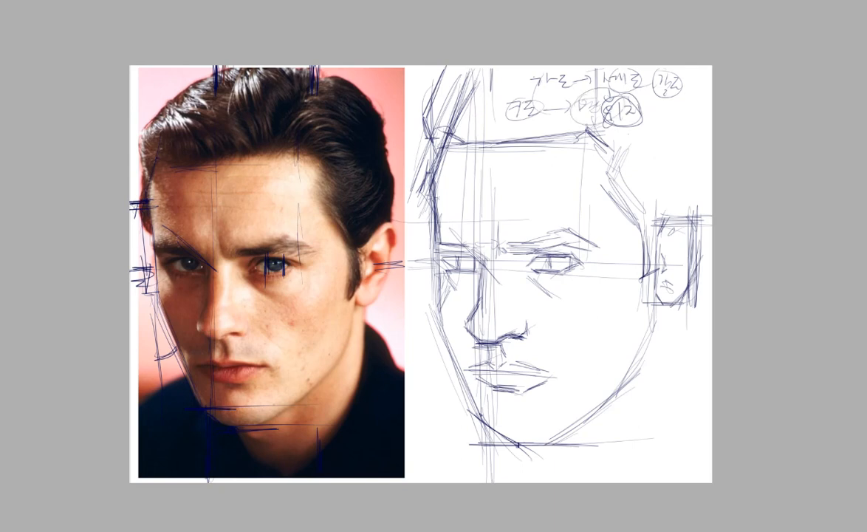
{"action": "mouse_move", "coordinate": [625, 148]}
{"action": "left_mouse_down"}
{"action": "mouse_move", "coordinate": [615, 174]}
{"action": "mouse_move", "coordinate": [663, 174]}
{"action": "mouse_move", "coordinate": [671, 166]}
{"action": "left_mouse_up"}
{"action": "mouse_move", "coordinate": [673, 158]}
{"action": "left_mouse_down"}
{"action": "mouse_move", "coordinate": [682, 175]}
{"action": "mouse_move", "coordinate": [650, 196]}
{"action": "left_mouse_up"}
{"action": "left_click", "coordinate": [652, 186]}
{"action": "mouse_move", "coordinate": [661, 187]}
{"action": "left_mouse_down"}
{"action": "mouse_move", "coordinate": [662, 203]}
{"action": "mouse_move", "coordinate": [668, 195]}
{"action": "mouse_move", "coordinate": [648, 205]}
{"action": "mouse_move", "coordinate": [671, 195]}
{"action": "left_mouse_up"}
{"action": "mouse_move", "coordinate": [667, 199]}
{"action": "left_mouse_down"}
{"action": "mouse_move", "coordinate": [678, 195]}
{"action": "mouse_move", "coordinate": [691, 206]}
{"action": "mouse_move", "coordinate": [662, 183]}
{"action": "left_mouse_up"}
{"action": "left_click_drag", "start_coordinate": [650, 135], "coordinate": [647, 137]}
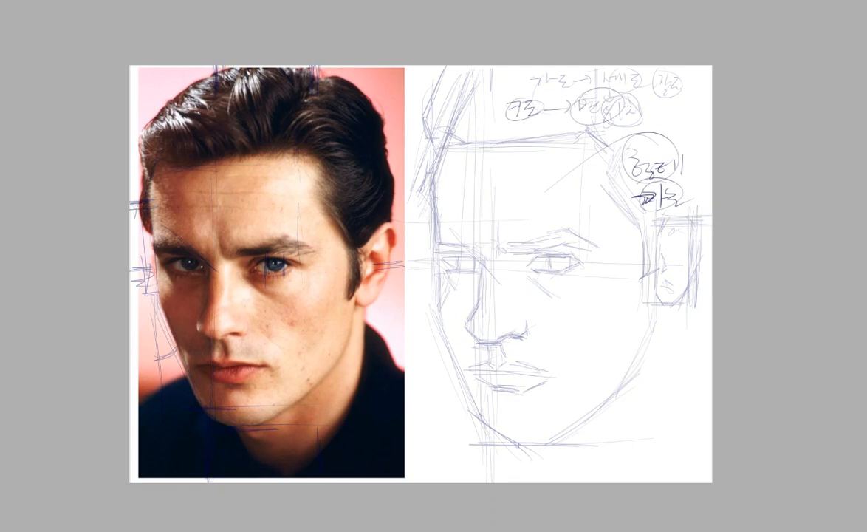
- Clear the guide lines from the photo and handwrite a red Korean note ending in "위치" beside the existing notes
{"action": "mouse_move", "coordinate": [159, 201]}
{"action": "left_mouse_down"}
{"action": "mouse_move", "coordinate": [221, 180]}
{"action": "mouse_move", "coordinate": [156, 219]}
{"action": "mouse_move", "coordinate": [175, 127]}
{"action": "mouse_move", "coordinate": [315, 136]}
{"action": "mouse_move", "coordinate": [344, 267]}
{"action": "mouse_move", "coordinate": [341, 295]}
{"action": "mouse_move", "coordinate": [261, 451]}
{"action": "mouse_move", "coordinate": [252, 418]}
{"action": "mouse_move", "coordinate": [151, 286]}
{"action": "mouse_move", "coordinate": [97, 417]}
{"action": "left_mouse_up"}
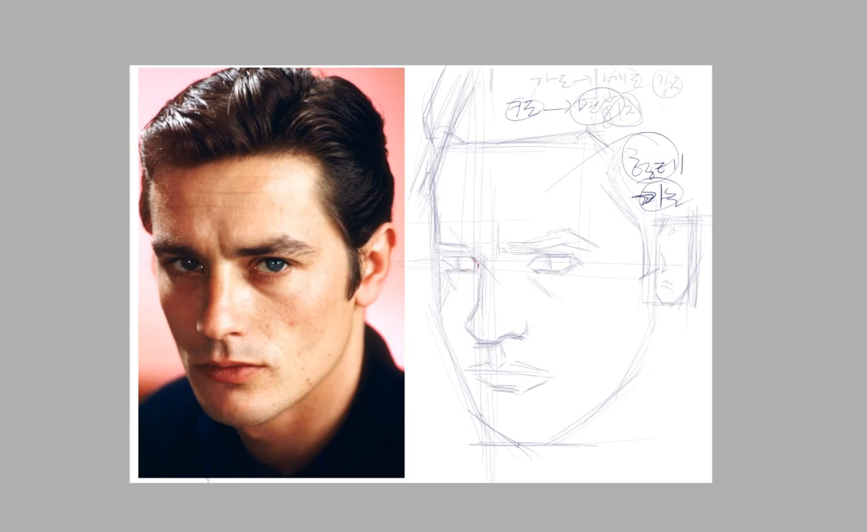
{"action": "mouse_move", "coordinate": [660, 83]}
{"action": "left_mouse_down"}
{"action": "mouse_move", "coordinate": [653, 100]}
{"action": "mouse_move", "coordinate": [667, 95]}
{"action": "left_mouse_up"}
{"action": "left_click", "coordinate": [652, 114]}
{"action": "left_click_drag", "start_coordinate": [676, 89], "coordinate": [661, 121]}
{"action": "mouse_move", "coordinate": [683, 85]}
{"action": "left_mouse_down"}
{"action": "mouse_move", "coordinate": [686, 97]}
{"action": "mouse_move", "coordinate": [648, 92]}
{"action": "mouse_move", "coordinate": [672, 80]}
{"action": "left_mouse_up"}
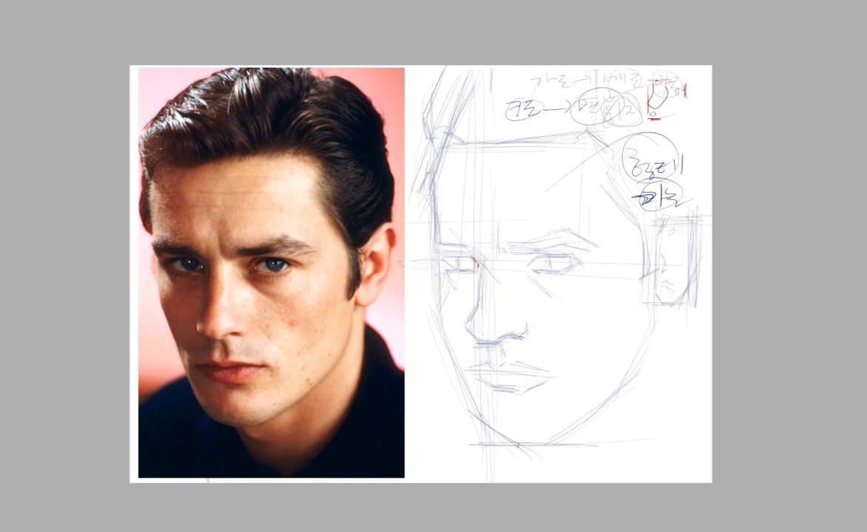
{"action": "left_click_drag", "start_coordinate": [659, 89], "coordinate": [659, 120]}
{"action": "left_click_drag", "start_coordinate": [658, 83], "coordinate": [659, 90]}
{"action": "left_click_drag", "start_coordinate": [667, 109], "coordinate": [671, 127]}
{"action": "mouse_move", "coordinate": [676, 105]}
{"action": "left_mouse_down"}
{"action": "mouse_move", "coordinate": [677, 121]}
{"action": "mouse_move", "coordinate": [695, 118]}
{"action": "left_mouse_up"}
{"action": "left_click_drag", "start_coordinate": [686, 120], "coordinate": [700, 124]}
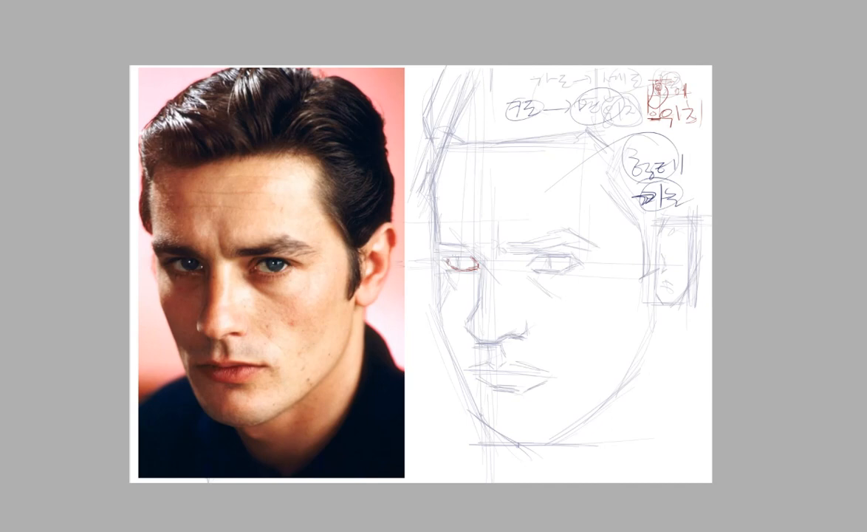
- Trace the left eye's upper lid, the nose bridge, the nose tip and the nostril wing in red over the sketch
{"action": "left_click_drag", "start_coordinate": [454, 257], "coordinate": [471, 255]}
{"action": "left_click_drag", "start_coordinate": [479, 267], "coordinate": [479, 304]}
{"action": "mouse_move", "coordinate": [478, 306]}
{"action": "left_mouse_down"}
{"action": "mouse_move", "coordinate": [493, 337]}
{"action": "mouse_move", "coordinate": [504, 331]}
{"action": "left_mouse_up"}
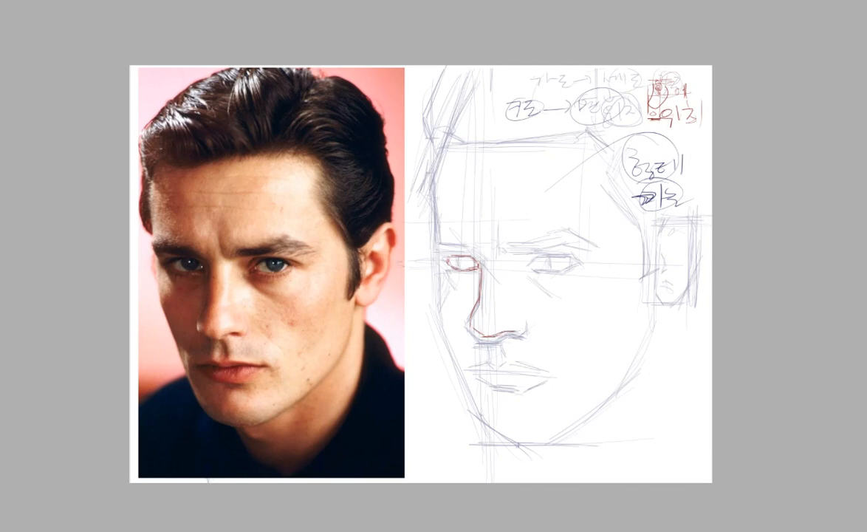
{"action": "left_click_drag", "start_coordinate": [515, 332], "coordinate": [524, 311]}
- Trace the left face contour in red from beside the eye down to the cheek
{"action": "left_click_drag", "start_coordinate": [434, 249], "coordinate": [442, 296]}
{"action": "left_click_drag", "start_coordinate": [443, 307], "coordinate": [452, 339]}
{"action": "left_click_drag", "start_coordinate": [444, 305], "coordinate": [456, 348]}
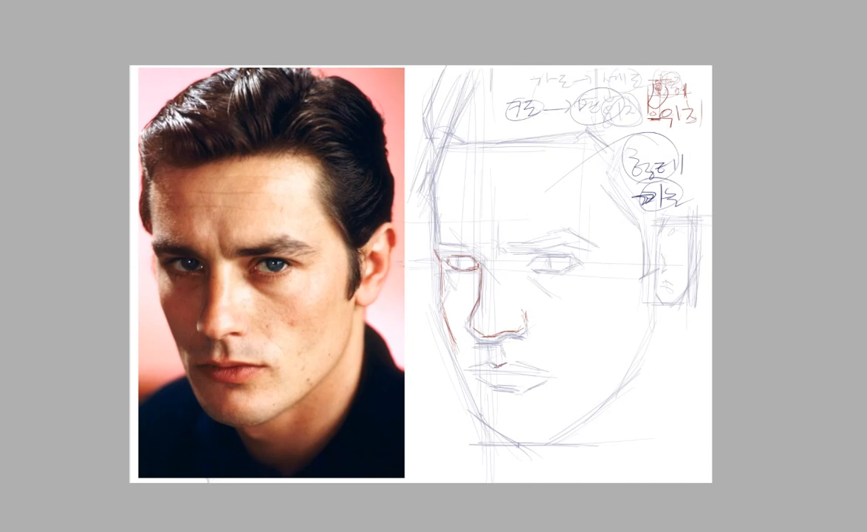
- Trace the philtrum and both lips in red, linking the cheek contour down beside the mouth
{"action": "mouse_move", "coordinate": [502, 346]}
{"action": "left_mouse_down"}
{"action": "mouse_move", "coordinate": [506, 360]}
{"action": "mouse_move", "coordinate": [472, 373]}
{"action": "mouse_move", "coordinate": [513, 371]}
{"action": "left_mouse_up"}
{"action": "left_click_drag", "start_coordinate": [521, 369], "coordinate": [535, 367]}
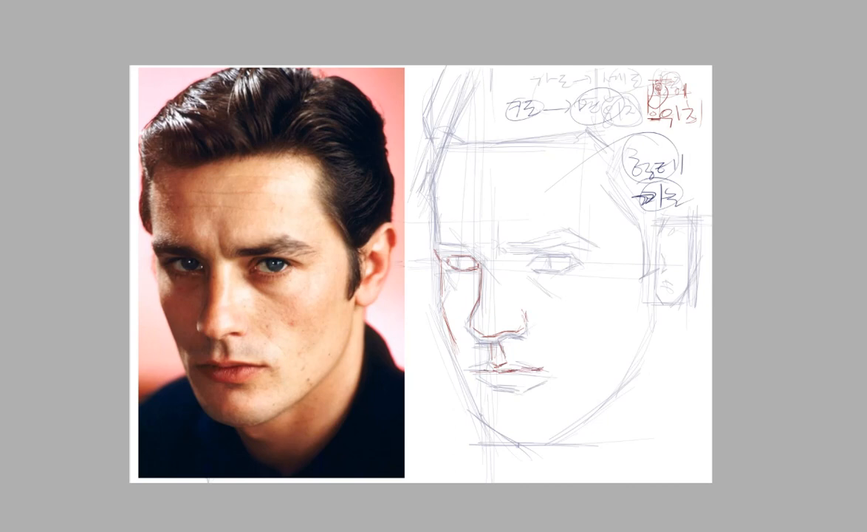
{"action": "mouse_move", "coordinate": [473, 369]}
{"action": "left_mouse_down"}
{"action": "mouse_move", "coordinate": [485, 366]}
{"action": "mouse_move", "coordinate": [481, 377]}
{"action": "left_mouse_up"}
{"action": "left_click_drag", "start_coordinate": [438, 345], "coordinate": [462, 352]}
{"action": "left_click_drag", "start_coordinate": [501, 389], "coordinate": [543, 378]}
{"action": "left_click_drag", "start_coordinate": [531, 385], "coordinate": [547, 372]}
{"action": "mouse_move", "coordinate": [475, 365]}
{"action": "left_mouse_down"}
{"action": "mouse_move", "coordinate": [486, 362]}
{"action": "mouse_move", "coordinate": [462, 369]}
{"action": "left_mouse_up"}
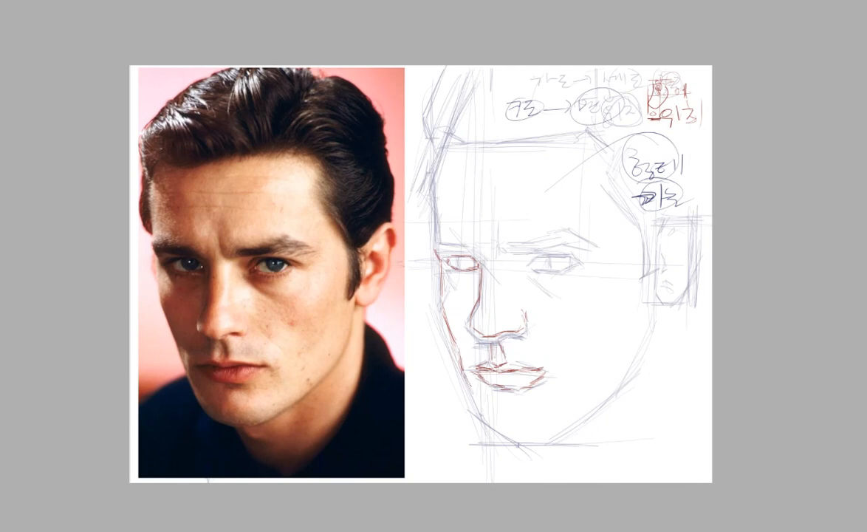
- Trace the jawline in red from the left cheek around the chin and up the right jaw
{"action": "mouse_move", "coordinate": [464, 369]}
{"action": "left_mouse_down"}
{"action": "mouse_move", "coordinate": [484, 418]}
{"action": "mouse_move", "coordinate": [504, 433]}
{"action": "left_mouse_up"}
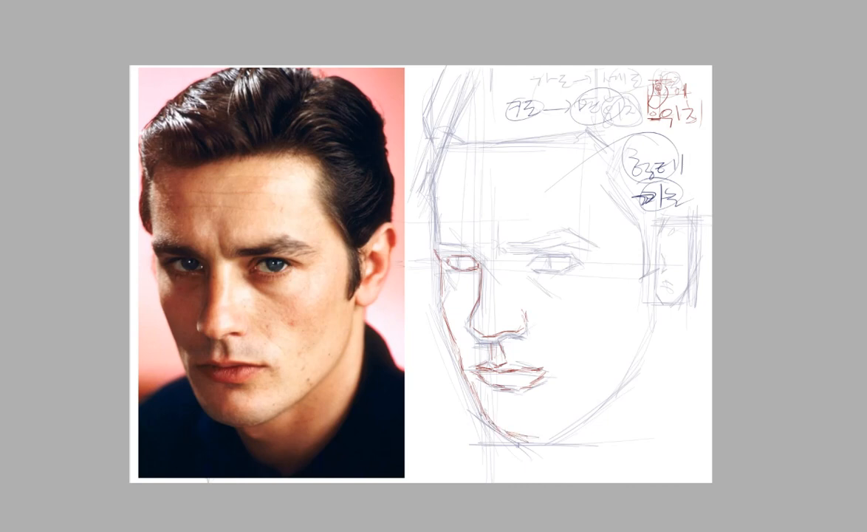
{"action": "mouse_move", "coordinate": [507, 434]}
{"action": "left_mouse_down"}
{"action": "mouse_move", "coordinate": [547, 437]}
{"action": "mouse_move", "coordinate": [581, 412]}
{"action": "left_mouse_up"}
{"action": "left_click_drag", "start_coordinate": [583, 410], "coordinate": [640, 361]}
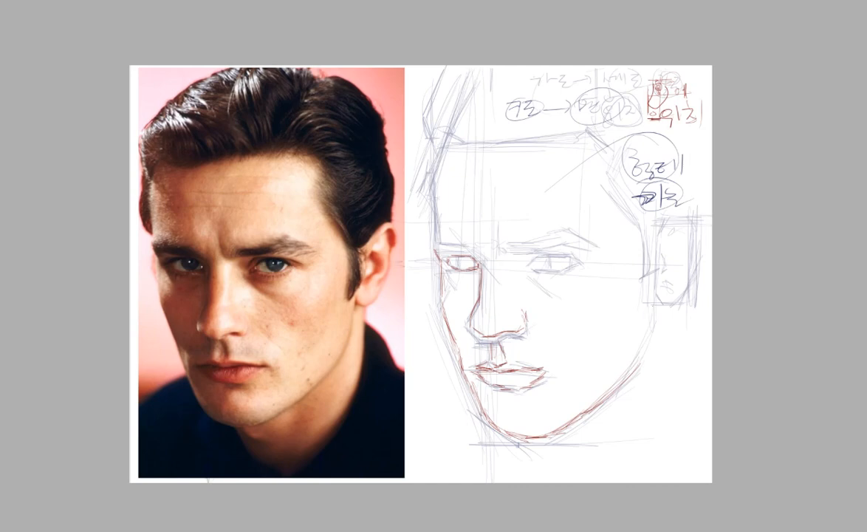
{"action": "left_click_drag", "start_coordinate": [652, 299], "coordinate": [645, 331]}
- Trace the left temple edge and the forehead hairline in red
{"action": "left_click_drag", "start_coordinate": [437, 255], "coordinate": [452, 340]}
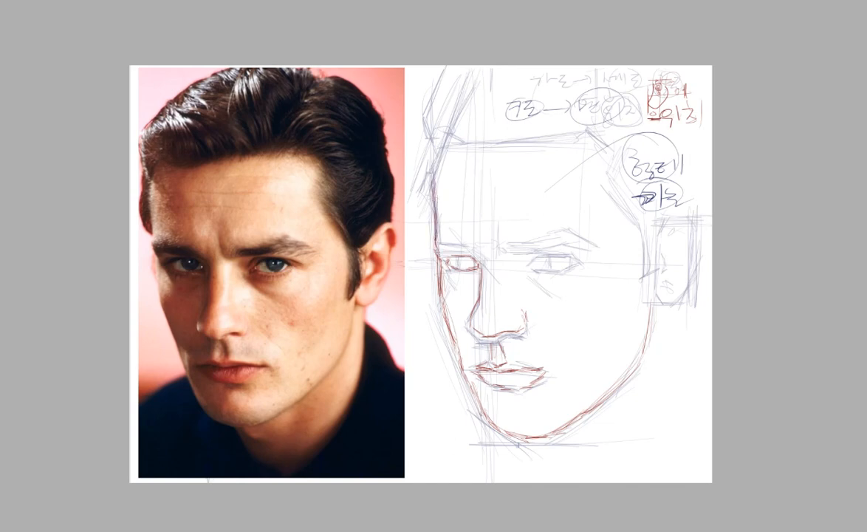
{"action": "left_click_drag", "start_coordinate": [433, 146], "coordinate": [435, 175]}
{"action": "mouse_move", "coordinate": [443, 148]}
{"action": "left_mouse_down"}
{"action": "mouse_move", "coordinate": [475, 159]}
{"action": "mouse_move", "coordinate": [468, 135]}
{"action": "mouse_move", "coordinate": [538, 123]}
{"action": "left_mouse_up"}
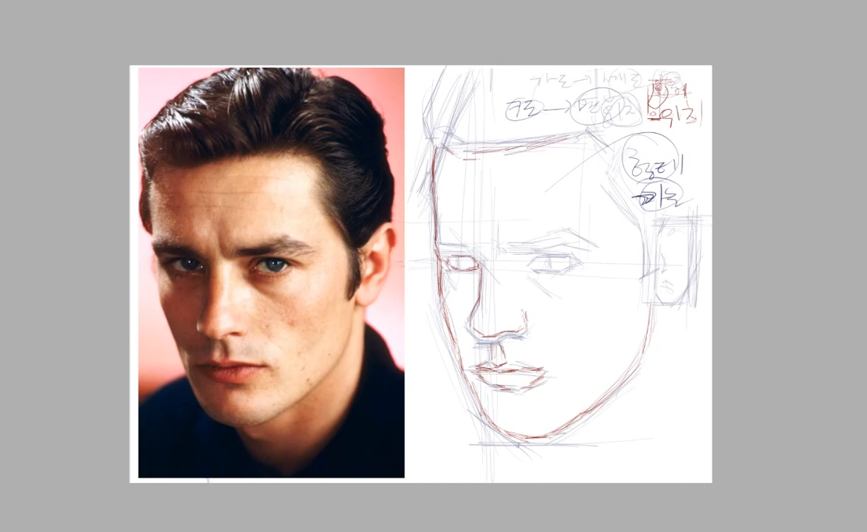
{"action": "left_click_drag", "start_coordinate": [408, 150], "coordinate": [433, 144]}
- Trace the inner start of the right eyebrow and outline the right eye's lids in red
{"action": "mouse_move", "coordinate": [497, 247]}
{"action": "left_mouse_down"}
{"action": "mouse_move", "coordinate": [509, 256]}
{"action": "mouse_move", "coordinate": [551, 248]}
{"action": "left_mouse_up"}
{"action": "mouse_move", "coordinate": [522, 263]}
{"action": "left_mouse_down"}
{"action": "mouse_move", "coordinate": [531, 252]}
{"action": "mouse_move", "coordinate": [577, 262]}
{"action": "left_mouse_up"}
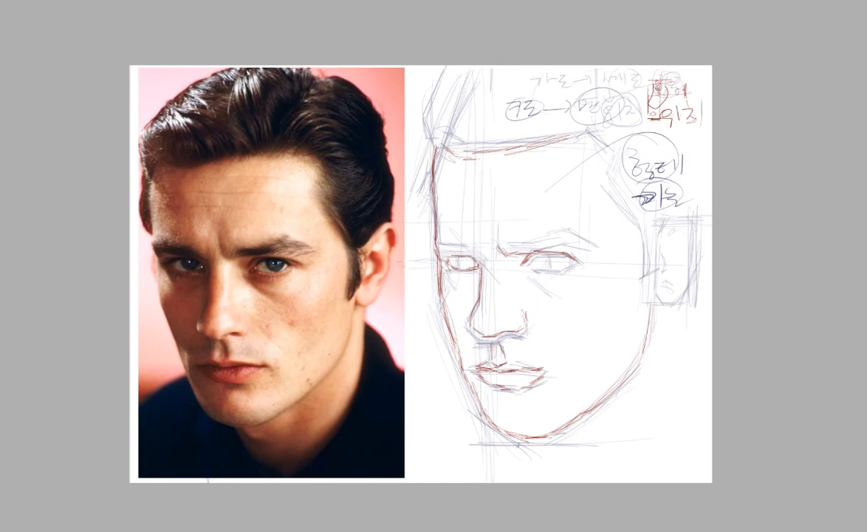
{"action": "left_click_drag", "start_coordinate": [486, 248], "coordinate": [497, 243]}
{"action": "mouse_move", "coordinate": [534, 266]}
{"action": "left_mouse_down"}
{"action": "mouse_move", "coordinate": [565, 272]}
{"action": "mouse_move", "coordinate": [574, 260]}
{"action": "left_mouse_up"}
- Outline the right eyebrow in red with angular strokes from its inner end over the arch to the tail
{"action": "scroll", "coordinate": [568, 230], "scroll_direction": "up", "scroll_amount": 5}
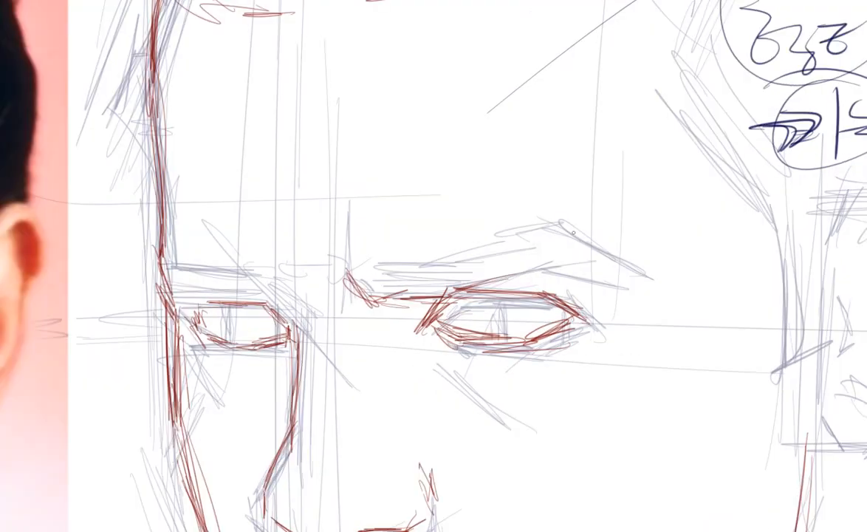
{"action": "left_click_drag", "start_coordinate": [547, 325], "coordinate": [434, 211]}
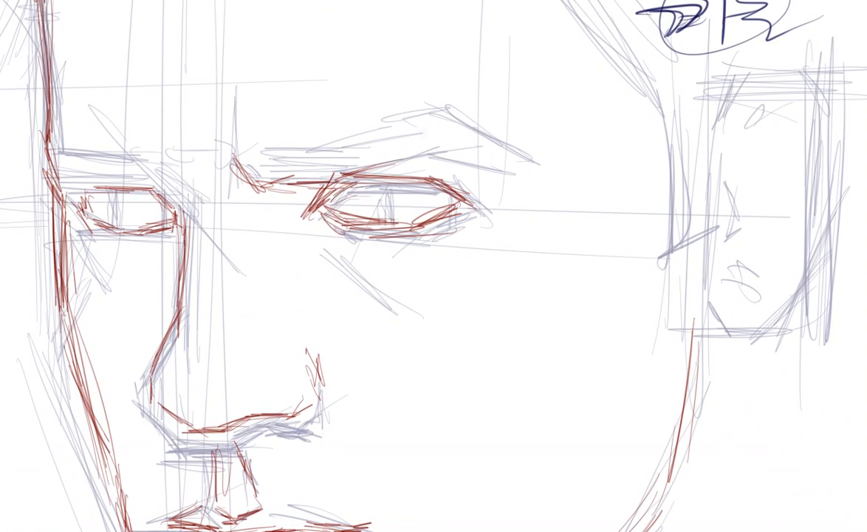
{"action": "scroll", "coordinate": [418, 181], "scroll_direction": "down", "scroll_amount": 6}
{"action": "scroll", "coordinate": [415, 181], "scroll_direction": "up", "scroll_amount": 3}
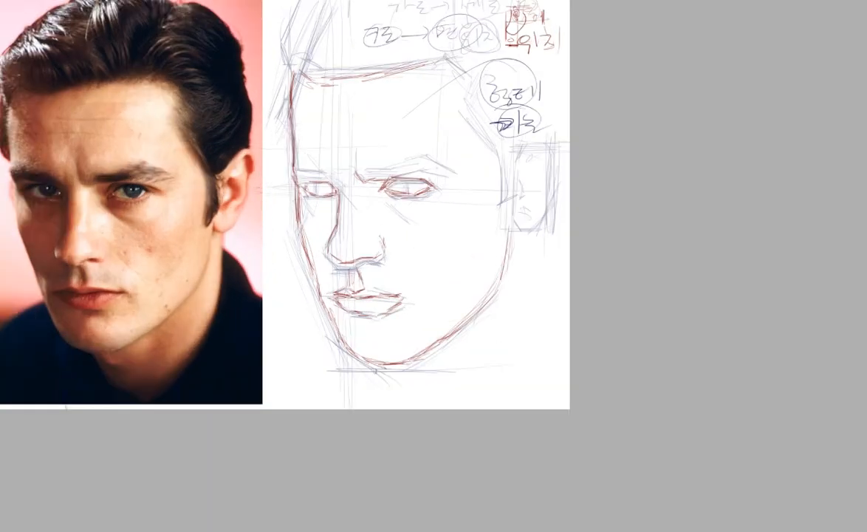
{"action": "mouse_move", "coordinate": [421, 195]}
{"action": "left_mouse_down"}
{"action": "mouse_move", "coordinate": [578, 336]}
{"action": "mouse_move", "coordinate": [644, 272]}
{"action": "mouse_move", "coordinate": [613, 239]}
{"action": "mouse_move", "coordinate": [474, 255]}
{"action": "mouse_move", "coordinate": [462, 221]}
{"action": "mouse_move", "coordinate": [491, 220]}
{"action": "left_mouse_up"}
{"action": "scroll", "coordinate": [611, 239], "scroll_direction": "down", "scroll_amount": 2}
{"action": "left_click_drag", "start_coordinate": [469, 224], "coordinate": [489, 219]}
{"action": "left_click_drag", "start_coordinate": [489, 218], "coordinate": [512, 209]}
{"action": "mouse_move", "coordinate": [439, 203]}
{"action": "left_mouse_down"}
{"action": "mouse_move", "coordinate": [467, 192]}
{"action": "mouse_move", "coordinate": [517, 208]}
{"action": "left_mouse_up"}
{"action": "mouse_move", "coordinate": [481, 221]}
{"action": "left_mouse_down"}
{"action": "mouse_move", "coordinate": [514, 209]}
{"action": "mouse_move", "coordinate": [503, 213]}
{"action": "left_mouse_up"}
{"action": "left_click_drag", "start_coordinate": [515, 209], "coordinate": [538, 222]}
{"action": "mouse_move", "coordinate": [520, 210]}
{"action": "left_mouse_down"}
{"action": "mouse_move", "coordinate": [539, 222]}
{"action": "mouse_move", "coordinate": [528, 226]}
{"action": "left_mouse_up"}
{"action": "left_click_drag", "start_coordinate": [515, 222], "coordinate": [540, 231]}
{"action": "left_click_drag", "start_coordinate": [481, 207], "coordinate": [494, 204]}
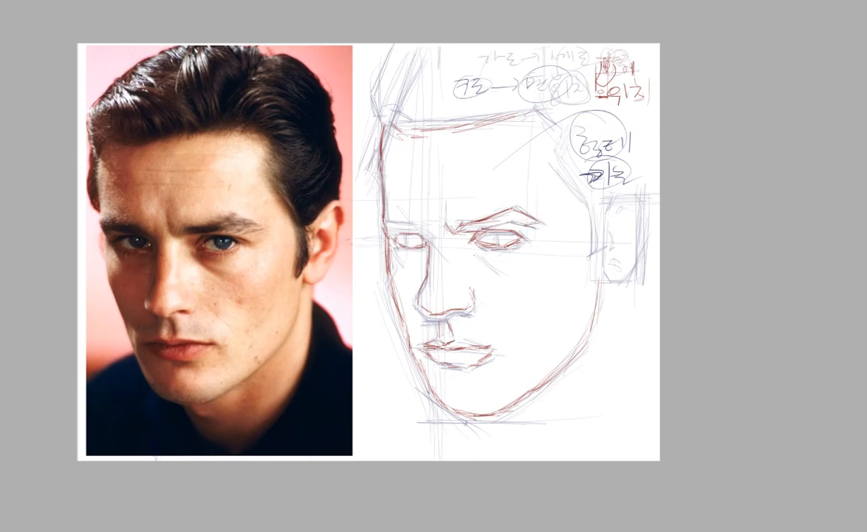
{"action": "left_click_drag", "start_coordinate": [456, 230], "coordinate": [465, 226]}
{"action": "left_click_drag", "start_coordinate": [459, 230], "coordinate": [478, 218]}
{"action": "key", "text": "Delete"}
{"action": "key", "text": "Delete"}
{"action": "key", "text": "Delete"}
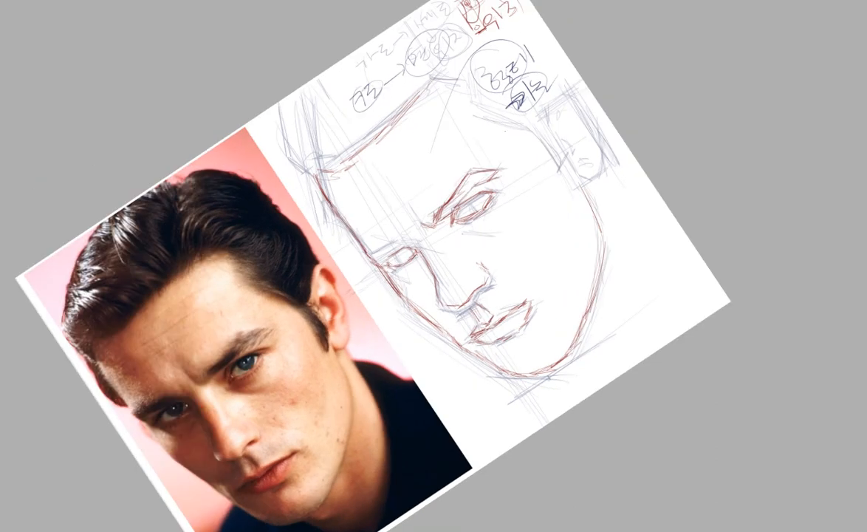
{"action": "key", "text": "End"}
{"action": "key", "text": "End"}
{"action": "key", "text": "End"}
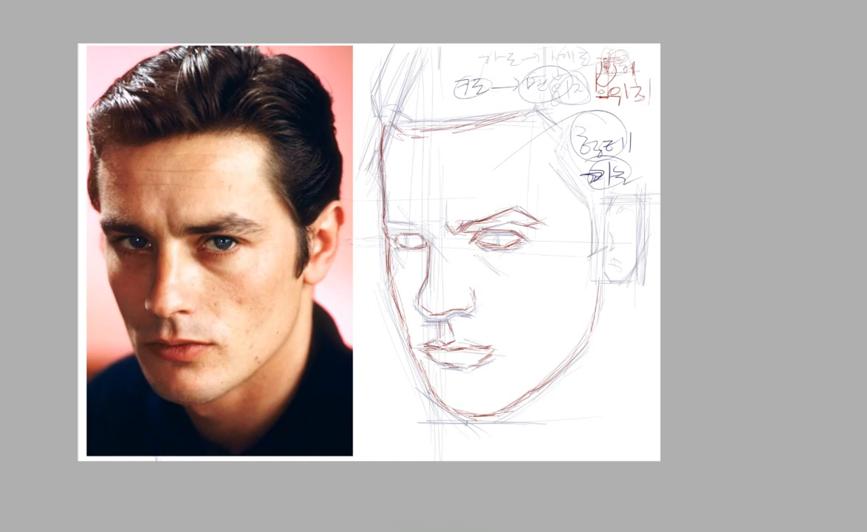
- Draw the frown crease above the nose bridge and outline the left eyebrow in red
{"action": "mouse_move", "coordinate": [442, 202]}
{"action": "left_mouse_down"}
{"action": "mouse_move", "coordinate": [446, 231]}
{"action": "mouse_move", "coordinate": [445, 218]}
{"action": "mouse_move", "coordinate": [427, 233]}
{"action": "left_mouse_up"}
{"action": "left_click_drag", "start_coordinate": [415, 220], "coordinate": [424, 235]}
{"action": "mouse_move", "coordinate": [416, 222]}
{"action": "left_mouse_down"}
{"action": "mouse_move", "coordinate": [425, 236]}
{"action": "mouse_move", "coordinate": [408, 222]}
{"action": "left_mouse_up"}
{"action": "left_click_drag", "start_coordinate": [390, 218], "coordinate": [412, 224]}
{"action": "mouse_move", "coordinate": [391, 219]}
{"action": "left_mouse_down"}
{"action": "mouse_move", "coordinate": [410, 224]}
{"action": "mouse_move", "coordinate": [404, 231]}
{"action": "left_mouse_up"}
{"action": "left_click_drag", "start_coordinate": [395, 227], "coordinate": [420, 234]}
- Mark the forehead shadow edge above the left eyebrow and reinforce the hairline in red
{"action": "mouse_move", "coordinate": [408, 223]}
{"action": "left_mouse_down"}
{"action": "mouse_move", "coordinate": [419, 235]}
{"action": "mouse_move", "coordinate": [425, 224]}
{"action": "mouse_move", "coordinate": [417, 175]}
{"action": "left_mouse_up"}
{"action": "left_click_drag", "start_coordinate": [420, 208], "coordinate": [416, 158]}
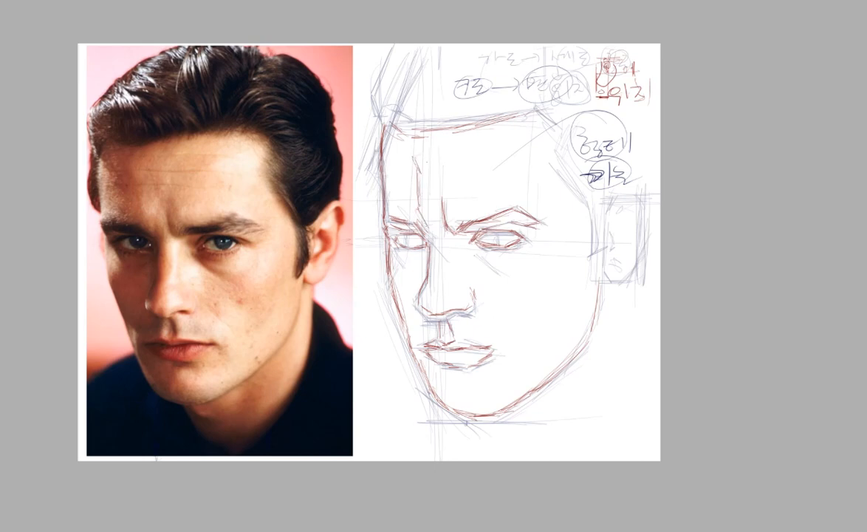
{"action": "left_click_drag", "start_coordinate": [372, 134], "coordinate": [426, 122]}
{"action": "left_click_drag", "start_coordinate": [413, 122], "coordinate": [461, 114]}
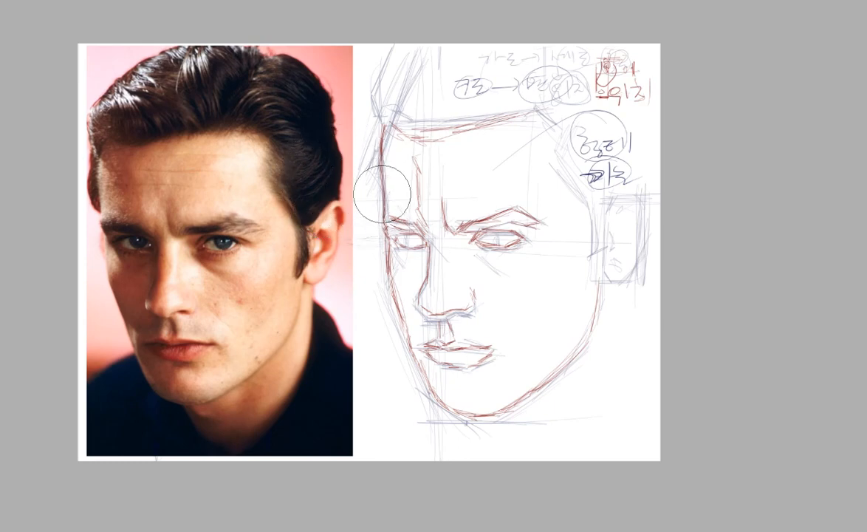
- Erase the red contour along the left side of the forehead using a reduced eraser size
{"action": "key", "text": "bracketleft"}
{"action": "key", "text": "bracketleft"}
{"action": "key", "text": "bracketleft"}
{"action": "key", "text": "bracketleft"}
{"action": "key", "text": "bracketleft"}
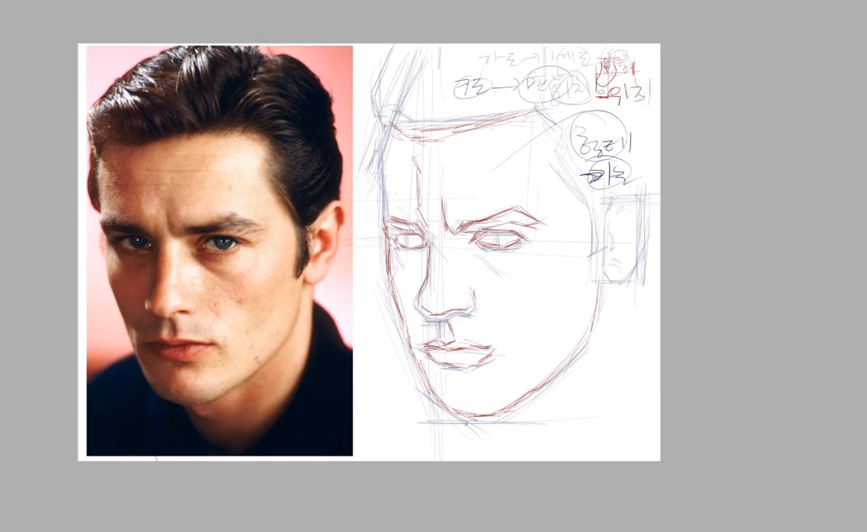
- Redraw the left forehead contour in red, slightly further out, from the eyebrow up to the hairline corner
{"action": "mouse_move", "coordinate": [378, 219]}
{"action": "left_mouse_down"}
{"action": "mouse_move", "coordinate": [385, 232]}
{"action": "mouse_move", "coordinate": [378, 200]}
{"action": "left_mouse_up"}
{"action": "mouse_move", "coordinate": [378, 183]}
{"action": "left_mouse_down"}
{"action": "mouse_move", "coordinate": [379, 214]}
{"action": "mouse_move", "coordinate": [377, 193]}
{"action": "left_mouse_up"}
{"action": "left_click_drag", "start_coordinate": [379, 178], "coordinate": [381, 209]}
{"action": "left_click_drag", "start_coordinate": [378, 182], "coordinate": [381, 210]}
{"action": "left_click_drag", "start_coordinate": [376, 167], "coordinate": [379, 204]}
{"action": "left_click_drag", "start_coordinate": [376, 155], "coordinate": [378, 167]}
{"action": "left_click_drag", "start_coordinate": [384, 129], "coordinate": [378, 155]}
{"action": "left_click_drag", "start_coordinate": [379, 130], "coordinate": [377, 150]}
{"action": "mouse_move", "coordinate": [379, 123]}
{"action": "left_mouse_down"}
{"action": "mouse_move", "coordinate": [377, 155]}
{"action": "mouse_move", "coordinate": [381, 147]}
{"action": "left_mouse_up"}
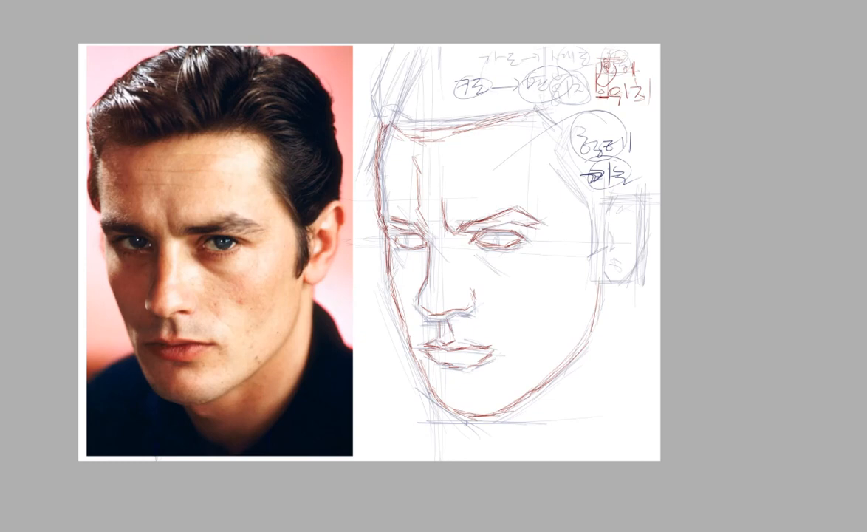
- Trace the right temple hairline in angled red strokes and refine both eyes with iris outlines
{"action": "left_click_drag", "start_coordinate": [563, 163], "coordinate": [587, 198]}
{"action": "left_click_drag", "start_coordinate": [563, 166], "coordinate": [594, 207]}
{"action": "mouse_move", "coordinate": [536, 108]}
{"action": "left_mouse_down"}
{"action": "mouse_move", "coordinate": [557, 120]}
{"action": "mouse_move", "coordinate": [568, 146]}
{"action": "left_mouse_up"}
{"action": "left_click_drag", "start_coordinate": [477, 242], "coordinate": [487, 234]}
{"action": "mouse_move", "coordinate": [479, 241]}
{"action": "left_mouse_down"}
{"action": "mouse_move", "coordinate": [490, 232]}
{"action": "mouse_move", "coordinate": [511, 242]}
{"action": "mouse_move", "coordinate": [501, 245]}
{"action": "left_mouse_up"}
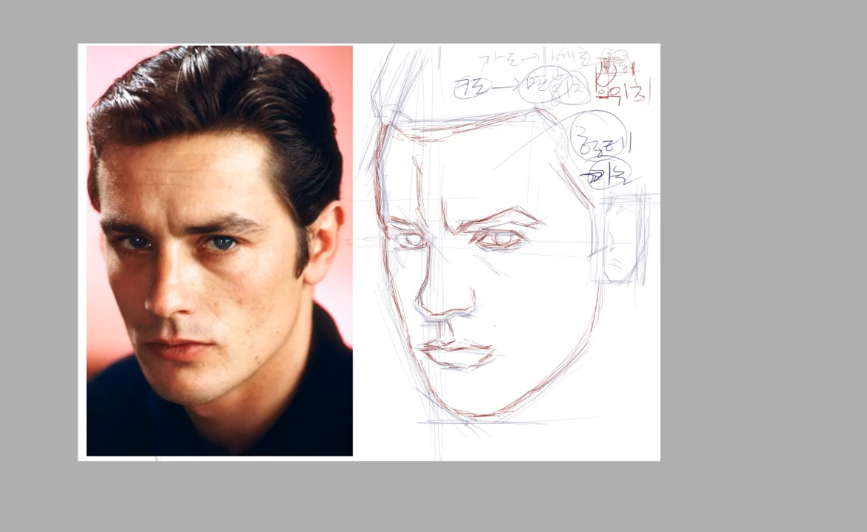
- Draw the ear in red within its construction box, including the outer rim, lobe and inner folds
{"action": "mouse_move", "coordinate": [591, 194]}
{"action": "left_mouse_down"}
{"action": "mouse_move", "coordinate": [595, 220]}
{"action": "mouse_move", "coordinate": [619, 192]}
{"action": "mouse_move", "coordinate": [637, 193]}
{"action": "left_mouse_up"}
{"action": "left_click_drag", "start_coordinate": [623, 194], "coordinate": [653, 209]}
{"action": "mouse_move", "coordinate": [645, 197]}
{"action": "left_mouse_down"}
{"action": "mouse_move", "coordinate": [650, 251]}
{"action": "mouse_move", "coordinate": [617, 284]}
{"action": "mouse_move", "coordinate": [627, 272]}
{"action": "left_mouse_up"}
{"action": "left_click_drag", "start_coordinate": [612, 225], "coordinate": [616, 255]}
{"action": "mouse_move", "coordinate": [650, 222]}
{"action": "left_mouse_down"}
{"action": "mouse_move", "coordinate": [621, 282]}
{"action": "mouse_move", "coordinate": [643, 255]}
{"action": "left_mouse_up"}
{"action": "mouse_move", "coordinate": [615, 226]}
{"action": "left_mouse_down"}
{"action": "mouse_move", "coordinate": [624, 196]}
{"action": "mouse_move", "coordinate": [642, 196]}
{"action": "mouse_move", "coordinate": [641, 222]}
{"action": "mouse_move", "coordinate": [616, 255]}
{"action": "mouse_move", "coordinate": [625, 249]}
{"action": "left_mouse_up"}
{"action": "left_click_drag", "start_coordinate": [626, 251], "coordinate": [615, 257]}
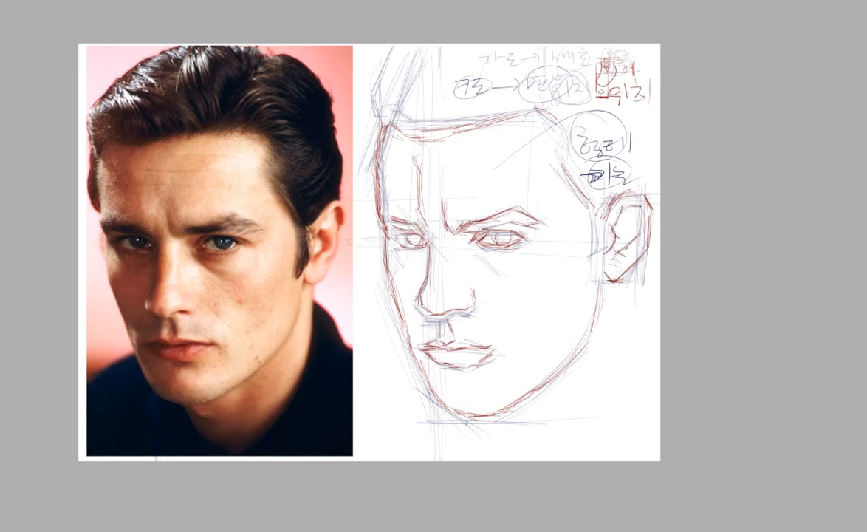
- Draw the crease under the right eye and the shadow edge along the nose bridge in red
{"action": "mouse_move", "coordinate": [475, 249]}
{"action": "left_mouse_down"}
{"action": "mouse_move", "coordinate": [502, 266]}
{"action": "mouse_move", "coordinate": [496, 271]}
{"action": "left_mouse_up"}
{"action": "left_click_drag", "start_coordinate": [484, 256], "coordinate": [499, 275]}
{"action": "left_click_drag", "start_coordinate": [438, 236], "coordinate": [438, 271]}
{"action": "left_click_drag", "start_coordinate": [438, 234], "coordinate": [431, 292]}
{"action": "left_click_drag", "start_coordinate": [434, 282], "coordinate": [430, 294]}
- Outline the shadow boundaries on the left forehead, left cheek, mouth corner and chin in red
{"action": "left_click_drag", "start_coordinate": [393, 271], "coordinate": [397, 283]}
{"action": "mouse_move", "coordinate": [393, 273]}
{"action": "left_mouse_down"}
{"action": "mouse_move", "coordinate": [399, 284]}
{"action": "mouse_move", "coordinate": [395, 274]}
{"action": "left_mouse_up"}
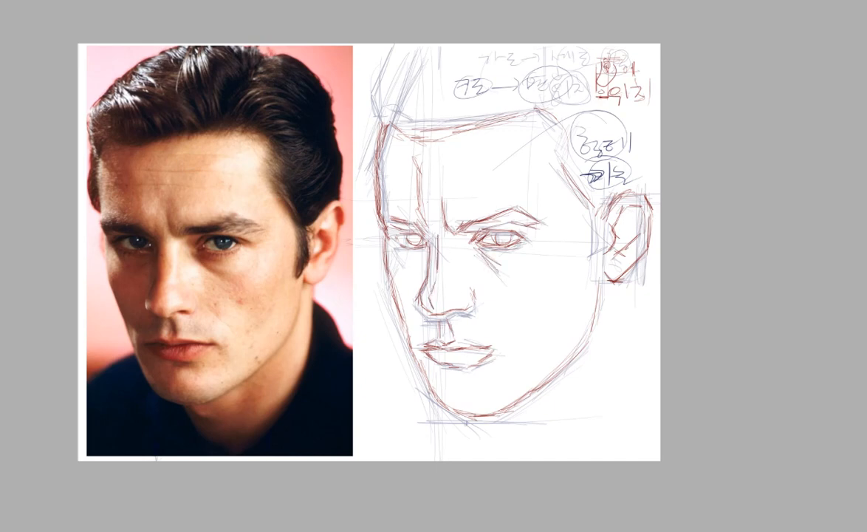
{"action": "left_click_drag", "start_coordinate": [382, 172], "coordinate": [400, 215]}
{"action": "left_click_drag", "start_coordinate": [412, 142], "coordinate": [416, 159]}
{"action": "left_click_drag", "start_coordinate": [395, 247], "coordinate": [399, 258]}
{"action": "left_click_drag", "start_coordinate": [396, 248], "coordinate": [393, 270]}
{"action": "left_click_drag", "start_coordinate": [399, 261], "coordinate": [393, 272]}
{"action": "left_click_drag", "start_coordinate": [415, 334], "coordinate": [418, 354]}
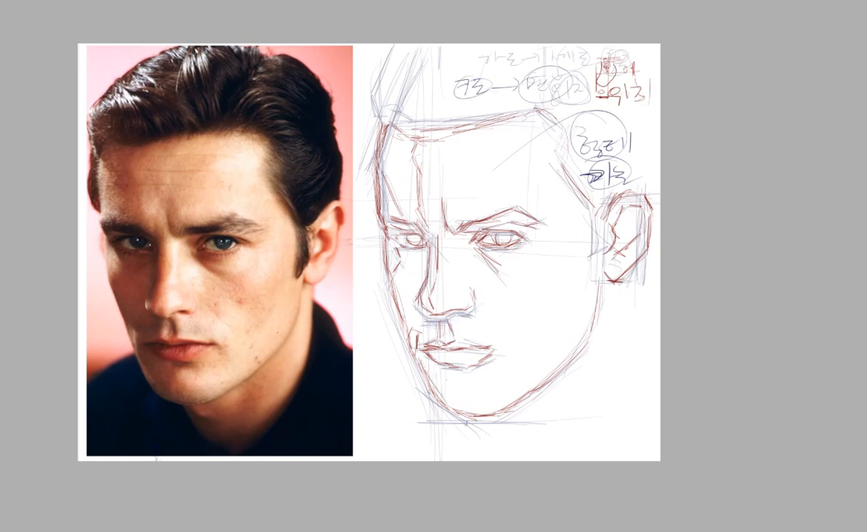
{"action": "left_click_drag", "start_coordinate": [457, 384], "coordinate": [458, 402]}
- Hatch the shadow area from the left cheek past the mouth corner down to the chin with diagonal strokes
{"action": "left_click_drag", "start_coordinate": [427, 340], "coordinate": [418, 374]}
{"action": "mouse_move", "coordinate": [443, 230]}
{"action": "left_mouse_down"}
{"action": "mouse_move", "coordinate": [457, 242]}
{"action": "mouse_move", "coordinate": [392, 255]}
{"action": "mouse_move", "coordinate": [399, 295]}
{"action": "left_mouse_up"}
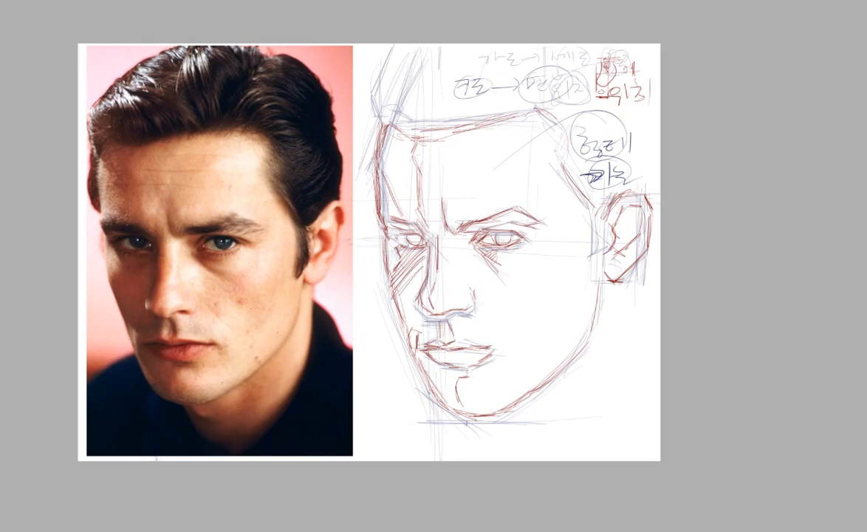
{"action": "mouse_move", "coordinate": [417, 255]}
{"action": "left_mouse_down"}
{"action": "mouse_move", "coordinate": [395, 284]}
{"action": "mouse_move", "coordinate": [401, 307]}
{"action": "mouse_move", "coordinate": [450, 332]}
{"action": "left_mouse_up"}
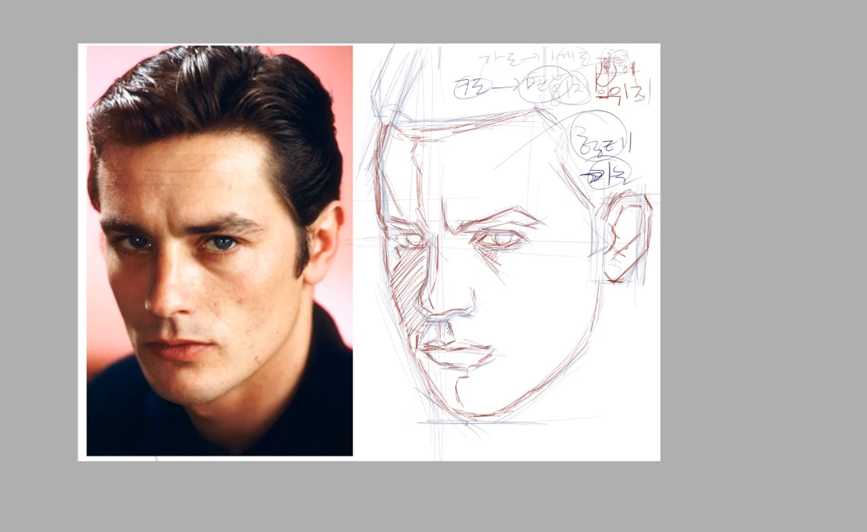
{"action": "mouse_move", "coordinate": [395, 297]}
{"action": "left_mouse_down"}
{"action": "mouse_move", "coordinate": [381, 319]}
{"action": "mouse_move", "coordinate": [405, 332]}
{"action": "left_mouse_up"}
{"action": "left_click_drag", "start_coordinate": [443, 353], "coordinate": [440, 363]}
{"action": "mouse_move", "coordinate": [393, 321]}
{"action": "left_mouse_down"}
{"action": "mouse_move", "coordinate": [404, 335]}
{"action": "mouse_move", "coordinate": [404, 322]}
{"action": "left_mouse_up"}
{"action": "mouse_move", "coordinate": [436, 357]}
{"action": "left_mouse_down"}
{"action": "mouse_move", "coordinate": [428, 369]}
{"action": "mouse_move", "coordinate": [443, 390]}
{"action": "left_mouse_up"}
{"action": "left_click_drag", "start_coordinate": [418, 345], "coordinate": [402, 365]}
{"action": "mouse_move", "coordinate": [416, 355]}
{"action": "left_mouse_down"}
{"action": "mouse_move", "coordinate": [406, 369]}
{"action": "mouse_move", "coordinate": [412, 372]}
{"action": "left_mouse_up"}
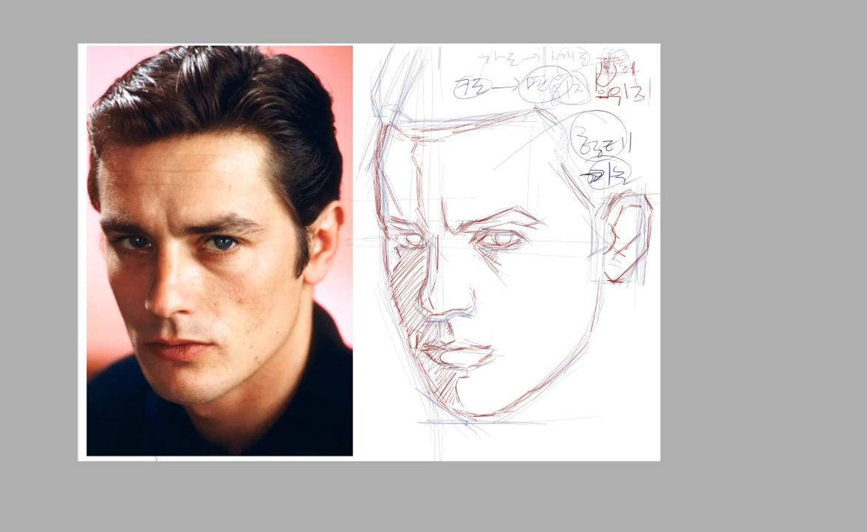
- Hatch the shaded side of the nose, the area around the left eye and the left forehead shadow
{"action": "left_click_drag", "start_coordinate": [420, 278], "coordinate": [382, 284]}
{"action": "left_click_drag", "start_coordinate": [402, 243], "coordinate": [388, 268]}
{"action": "left_click_drag", "start_coordinate": [402, 227], "coordinate": [391, 250]}
{"action": "mouse_move", "coordinate": [419, 195]}
{"action": "left_mouse_down"}
{"action": "mouse_move", "coordinate": [408, 206]}
{"action": "mouse_move", "coordinate": [383, 157]}
{"action": "left_mouse_up"}
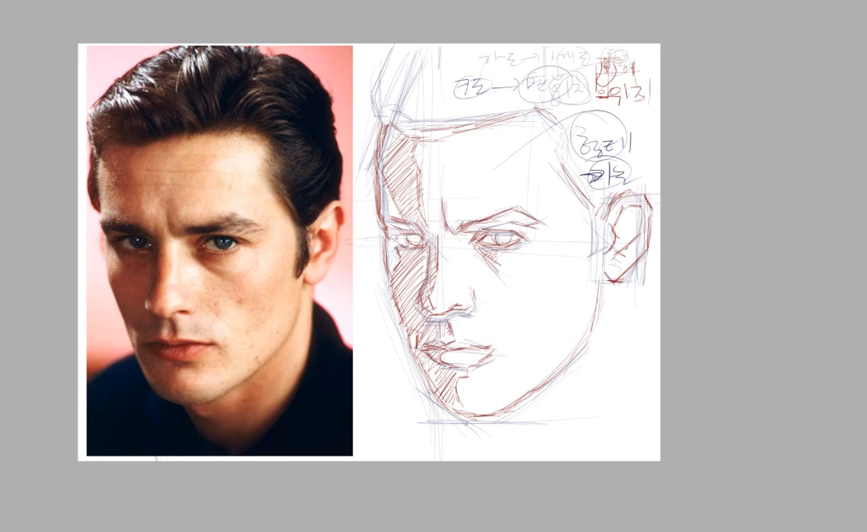
- Hatch the frown shadow between the eyebrows and fill the forehead shadow up to the hairline corner
{"action": "left_click_drag", "start_coordinate": [430, 216], "coordinate": [425, 221]}
{"action": "mouse_move", "coordinate": [420, 180]}
{"action": "left_mouse_down"}
{"action": "mouse_move", "coordinate": [415, 191]}
{"action": "mouse_move", "coordinate": [457, 220]}
{"action": "mouse_move", "coordinate": [447, 224]}
{"action": "left_mouse_up"}
{"action": "left_click_drag", "start_coordinate": [457, 212], "coordinate": [444, 223]}
{"action": "left_click_drag", "start_coordinate": [455, 207], "coordinate": [446, 216]}
{"action": "left_click_drag", "start_coordinate": [455, 200], "coordinate": [444, 207]}
{"action": "left_click_drag", "start_coordinate": [454, 196], "coordinate": [444, 204]}
{"action": "left_click_drag", "start_coordinate": [399, 126], "coordinate": [386, 140]}
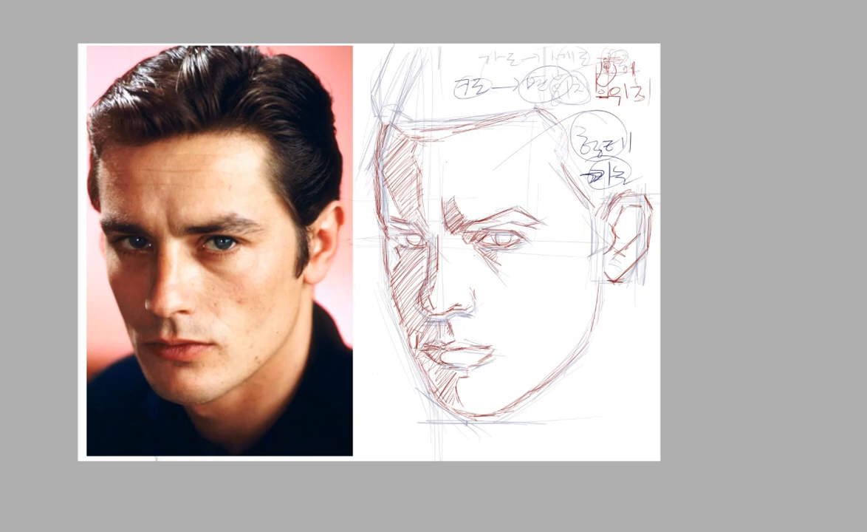
- Fill the right eyebrow with diagonal red hatching from its inner end to the arch
{"action": "left_click_drag", "start_coordinate": [435, 205], "coordinate": [425, 215]}
{"action": "left_click_drag", "start_coordinate": [441, 203], "coordinate": [432, 216]}
{"action": "mouse_move", "coordinate": [452, 200]}
{"action": "left_mouse_down"}
{"action": "mouse_move", "coordinate": [436, 215]}
{"action": "mouse_move", "coordinate": [441, 209]}
{"action": "left_mouse_up"}
{"action": "left_click_drag", "start_coordinate": [466, 195], "coordinate": [446, 213]}
{"action": "left_click_drag", "start_coordinate": [473, 194], "coordinate": [458, 208]}
{"action": "mouse_move", "coordinate": [479, 198]}
{"action": "left_mouse_down"}
{"action": "mouse_move", "coordinate": [463, 207]}
{"action": "mouse_move", "coordinate": [473, 206]}
{"action": "left_mouse_up"}
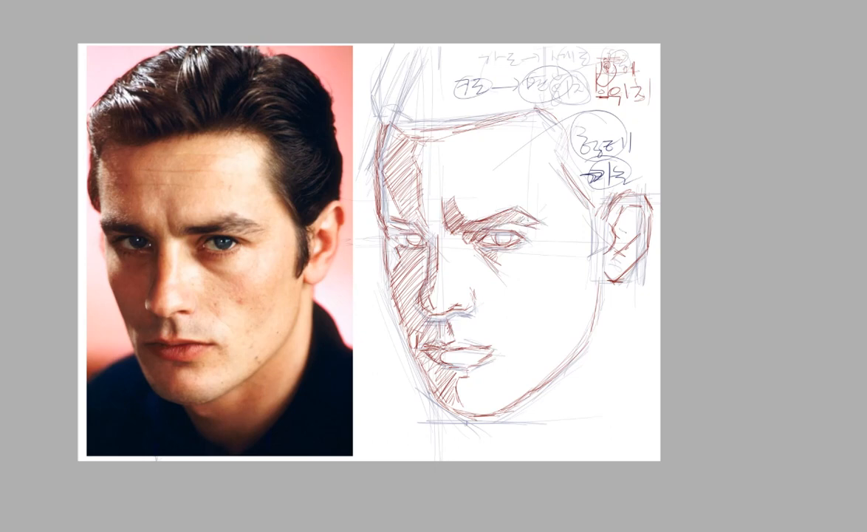
- Hatch the ear's inner hollow and darken the underside of the nose and the line between the lips
{"action": "left_click_drag", "start_coordinate": [625, 227], "coordinate": [615, 235]}
{"action": "mouse_move", "coordinate": [625, 227]}
{"action": "left_mouse_down"}
{"action": "mouse_move", "coordinate": [616, 239]}
{"action": "mouse_move", "coordinate": [624, 241]}
{"action": "left_mouse_up"}
{"action": "left_click_drag", "start_coordinate": [453, 320], "coordinate": [434, 321]}
{"action": "mouse_move", "coordinate": [472, 350]}
{"action": "left_mouse_down"}
{"action": "mouse_move", "coordinate": [494, 348]}
{"action": "mouse_move", "coordinate": [447, 356]}
{"action": "left_mouse_up"}
{"action": "mouse_move", "coordinate": [461, 351]}
{"action": "left_mouse_down"}
{"action": "mouse_move", "coordinate": [450, 357]}
{"action": "mouse_move", "coordinate": [464, 357]}
{"action": "left_mouse_up"}
{"action": "mouse_move", "coordinate": [433, 321]}
{"action": "left_mouse_down"}
{"action": "mouse_move", "coordinate": [426, 334]}
{"action": "mouse_move", "coordinate": [446, 318]}
{"action": "left_mouse_up"}
{"action": "mouse_move", "coordinate": [462, 340]}
{"action": "left_mouse_down"}
{"action": "mouse_move", "coordinate": [488, 346]}
{"action": "mouse_move", "coordinate": [453, 341]}
{"action": "left_mouse_up"}
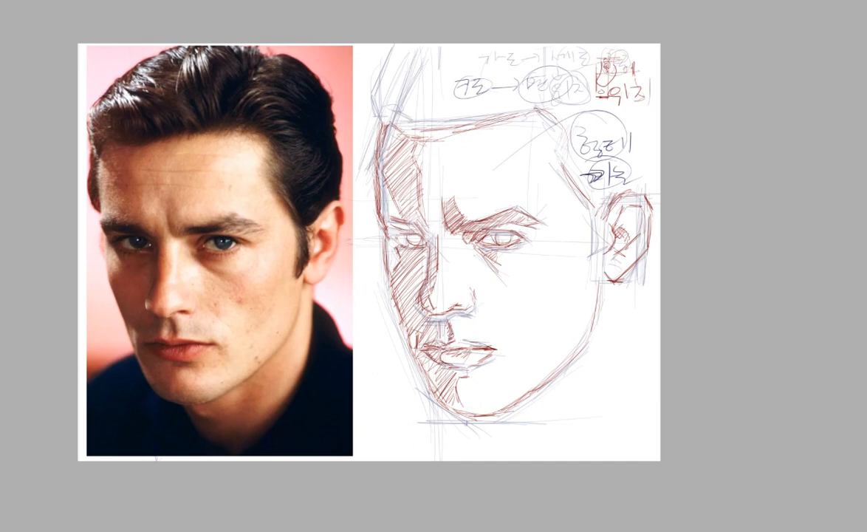
- Deepen the hatching on the left cheek and chin and reinforce the contour beneath the chin
{"action": "left_click_drag", "start_coordinate": [409, 287], "coordinate": [402, 293]}
{"action": "left_click_drag", "start_coordinate": [449, 389], "coordinate": [442, 400]}
{"action": "mouse_move", "coordinate": [400, 356]}
{"action": "left_mouse_down"}
{"action": "mouse_move", "coordinate": [413, 376]}
{"action": "mouse_move", "coordinate": [429, 381]}
{"action": "left_mouse_up"}
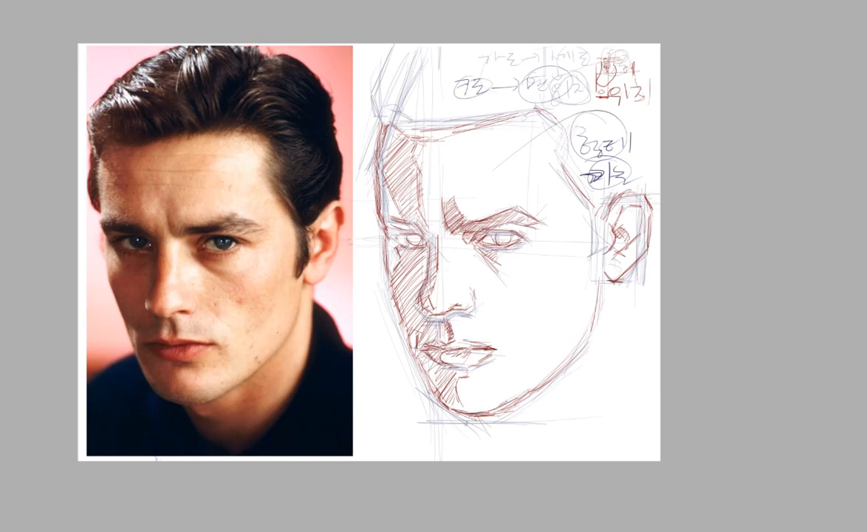
- Reinforce the right jaw contour with repeated red strokes from the chin up towards the ear
{"action": "left_click_drag", "start_coordinate": [505, 403], "coordinate": [530, 385]}
{"action": "left_click_drag", "start_coordinate": [529, 390], "coordinate": [568, 363]}
{"action": "left_click_drag", "start_coordinate": [533, 388], "coordinate": [576, 356]}
{"action": "left_click_drag", "start_coordinate": [534, 389], "coordinate": [588, 339]}
{"action": "left_click_drag", "start_coordinate": [571, 359], "coordinate": [589, 326]}
{"action": "mouse_move", "coordinate": [565, 359]}
{"action": "left_mouse_down"}
{"action": "mouse_move", "coordinate": [594, 320]}
{"action": "mouse_move", "coordinate": [578, 337]}
{"action": "mouse_move", "coordinate": [592, 268]}
{"action": "left_mouse_up"}
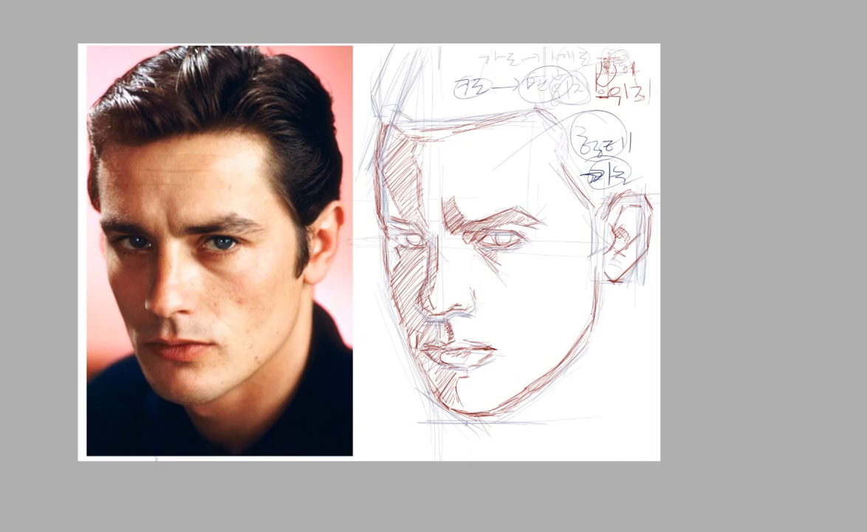
- Touch up the right jaw contour and sketch the front neck line in red, running diagonally down from beneath the chin
{"action": "left_click_drag", "start_coordinate": [595, 313], "coordinate": [593, 271]}
{"action": "mouse_move", "coordinate": [437, 381]}
{"action": "left_mouse_down"}
{"action": "mouse_move", "coordinate": [450, 409]}
{"action": "mouse_move", "coordinate": [466, 411]}
{"action": "left_mouse_up"}
{"action": "left_click_drag", "start_coordinate": [477, 415], "coordinate": [490, 444]}
{"action": "left_click_drag", "start_coordinate": [485, 435], "coordinate": [508, 447]}
{"action": "left_click_drag", "start_coordinate": [449, 399], "coordinate": [472, 413]}
{"action": "left_click_drag", "start_coordinate": [489, 434], "coordinate": [509, 447]}
- Sketch the side of the neck with repeated red strokes from below the ear down towards the collar
{"action": "left_click_drag", "start_coordinate": [607, 283], "coordinate": [610, 314]}
{"action": "left_click_drag", "start_coordinate": [605, 281], "coordinate": [607, 349]}
{"action": "left_click_drag", "start_coordinate": [606, 284], "coordinate": [610, 353]}
{"action": "left_click_drag", "start_coordinate": [608, 320], "coordinate": [602, 372]}
{"action": "left_click_drag", "start_coordinate": [604, 369], "coordinate": [594, 400]}
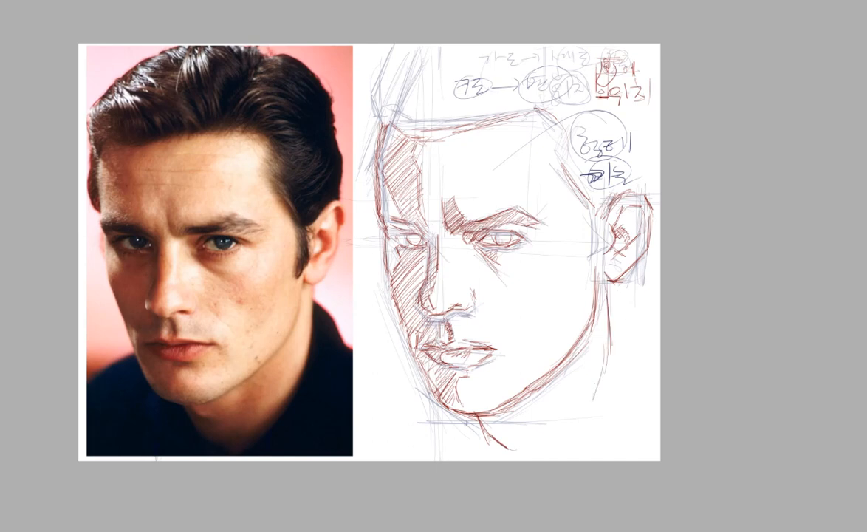
- Draw the inner collar edge as a long red curve sweeping from the side of the neck down to the lower edge
{"action": "mouse_move", "coordinate": [613, 345]}
{"action": "left_mouse_down"}
{"action": "mouse_move", "coordinate": [604, 400]}
{"action": "mouse_move", "coordinate": [574, 428]}
{"action": "left_mouse_up"}
{"action": "left_click_drag", "start_coordinate": [600, 394], "coordinate": [541, 454]}
{"action": "left_click_drag", "start_coordinate": [605, 373], "coordinate": [553, 445]}
{"action": "left_click_drag", "start_coordinate": [596, 399], "coordinate": [542, 453]}
{"action": "left_click_drag", "start_coordinate": [619, 348], "coordinate": [583, 410]}
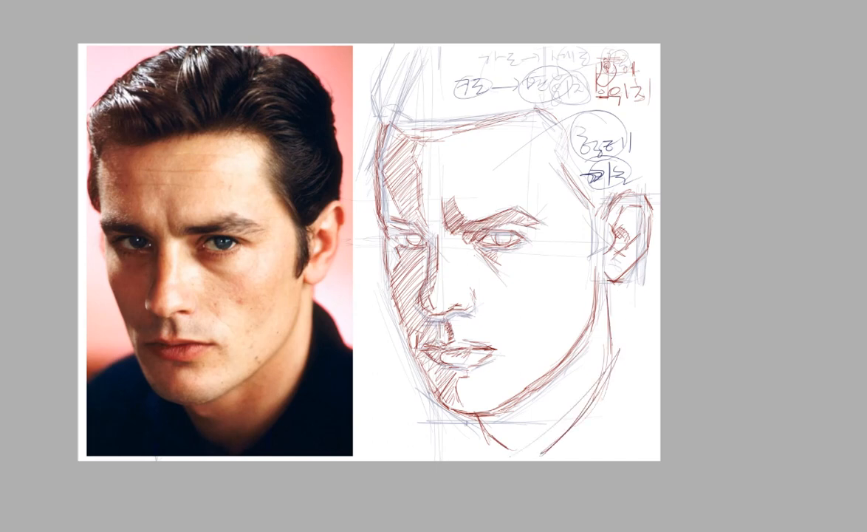
- Sketch the shoulder line left of the chin and the collar and shoulder slope to the right of the neck
{"action": "left_click_drag", "start_coordinate": [429, 387], "coordinate": [370, 430]}
{"action": "left_click_drag", "start_coordinate": [421, 392], "coordinate": [364, 433]}
{"action": "left_click_drag", "start_coordinate": [420, 388], "coordinate": [369, 429]}
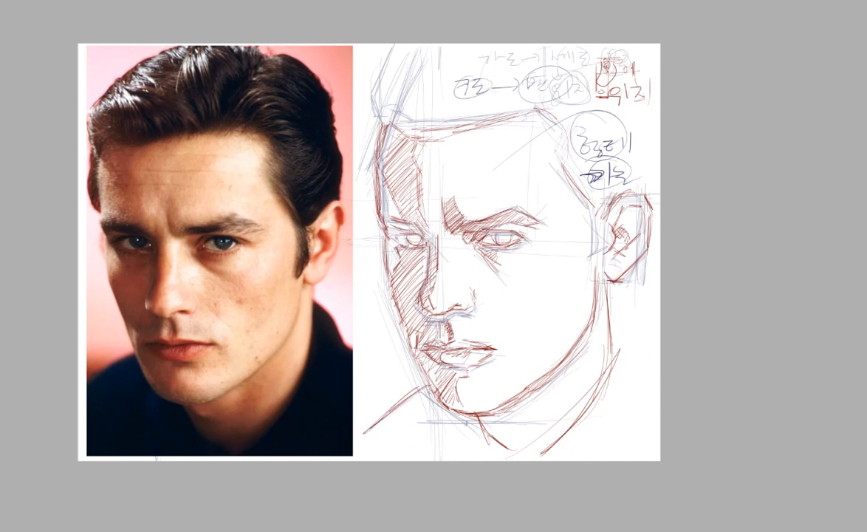
{"action": "left_click_drag", "start_coordinate": [607, 286], "coordinate": [615, 359]}
{"action": "left_click_drag", "start_coordinate": [611, 306], "coordinate": [621, 312]}
{"action": "mouse_move", "coordinate": [608, 305]}
{"action": "left_mouse_down"}
{"action": "mouse_move", "coordinate": [629, 314]}
{"action": "mouse_move", "coordinate": [640, 346]}
{"action": "left_mouse_up"}
{"action": "left_click_drag", "start_coordinate": [620, 315], "coordinate": [654, 363]}
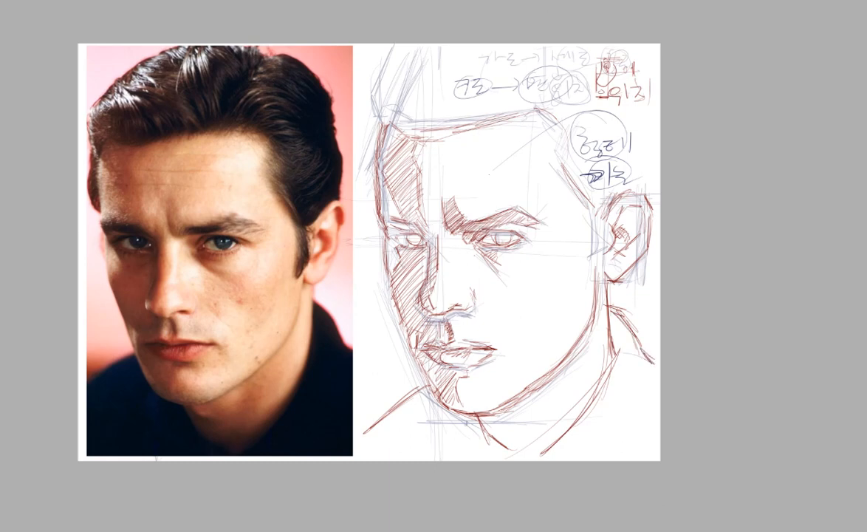
- Mark the forehead's plane breaks and fill its left and central planes with diagonal red hatching
{"action": "mouse_move", "coordinate": [509, 138]}
{"action": "left_mouse_down"}
{"action": "mouse_move", "coordinate": [495, 209]}
{"action": "mouse_move", "coordinate": [506, 161]}
{"action": "left_mouse_up"}
{"action": "mouse_move", "coordinate": [399, 196]}
{"action": "left_mouse_down"}
{"action": "mouse_move", "coordinate": [403, 210]}
{"action": "mouse_move", "coordinate": [439, 229]}
{"action": "left_mouse_up"}
{"action": "mouse_move", "coordinate": [402, 185]}
{"action": "left_mouse_down"}
{"action": "mouse_move", "coordinate": [412, 161]}
{"action": "mouse_move", "coordinate": [431, 161]}
{"action": "mouse_move", "coordinate": [458, 116]}
{"action": "left_mouse_up"}
{"action": "left_click_drag", "start_coordinate": [441, 148], "coordinate": [470, 114]}
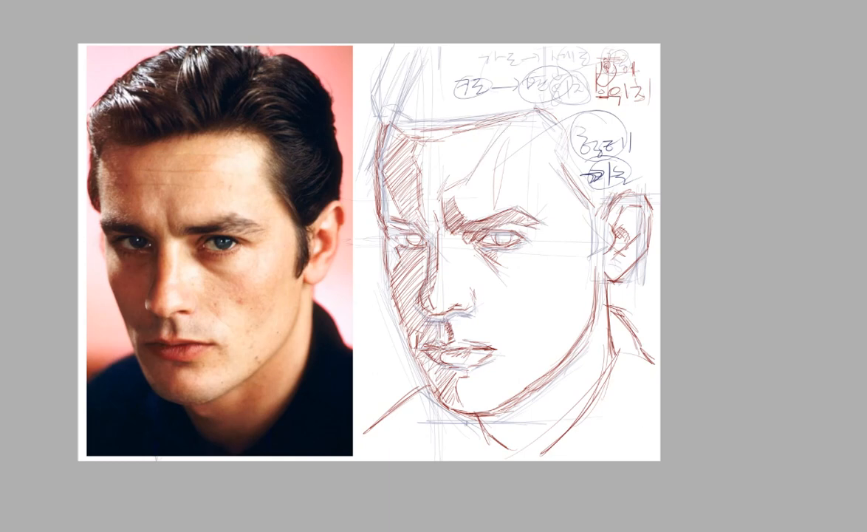
{"action": "left_click_drag", "start_coordinate": [371, 156], "coordinate": [421, 115]}
{"action": "left_click_drag", "start_coordinate": [373, 174], "coordinate": [417, 124]}
{"action": "left_click_drag", "start_coordinate": [368, 196], "coordinate": [458, 103]}
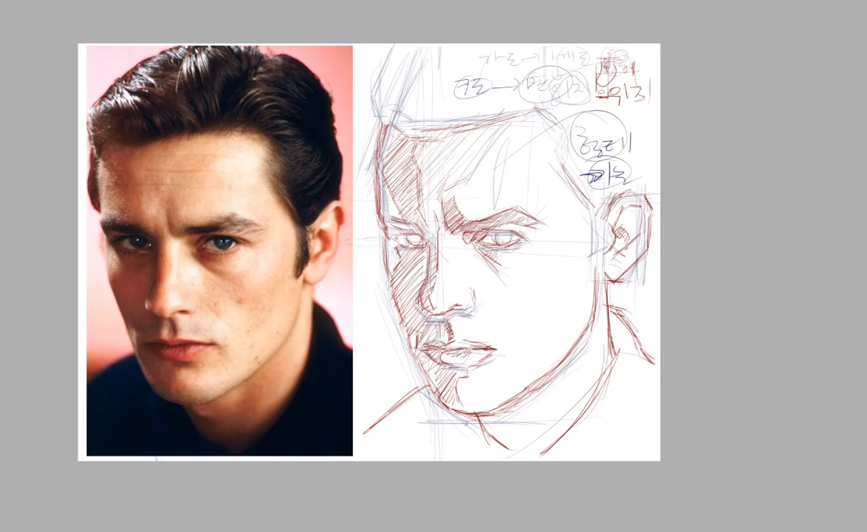
{"action": "left_click_drag", "start_coordinate": [406, 186], "coordinate": [461, 115]}
- Darken the left eyebrow and its outer end with short red strokes
{"action": "left_click_drag", "start_coordinate": [387, 214], "coordinate": [403, 189]}
{"action": "mouse_move", "coordinate": [373, 213]}
{"action": "left_mouse_down"}
{"action": "mouse_move", "coordinate": [384, 208]}
{"action": "mouse_move", "coordinate": [366, 201]}
{"action": "left_mouse_up"}
{"action": "left_click_drag", "start_coordinate": [357, 204], "coordinate": [374, 195]}
{"action": "mouse_move", "coordinate": [354, 201]}
{"action": "left_mouse_down"}
{"action": "mouse_move", "coordinate": [374, 190]}
{"action": "mouse_move", "coordinate": [353, 190]}
{"action": "mouse_move", "coordinate": [363, 196]}
{"action": "left_mouse_up"}
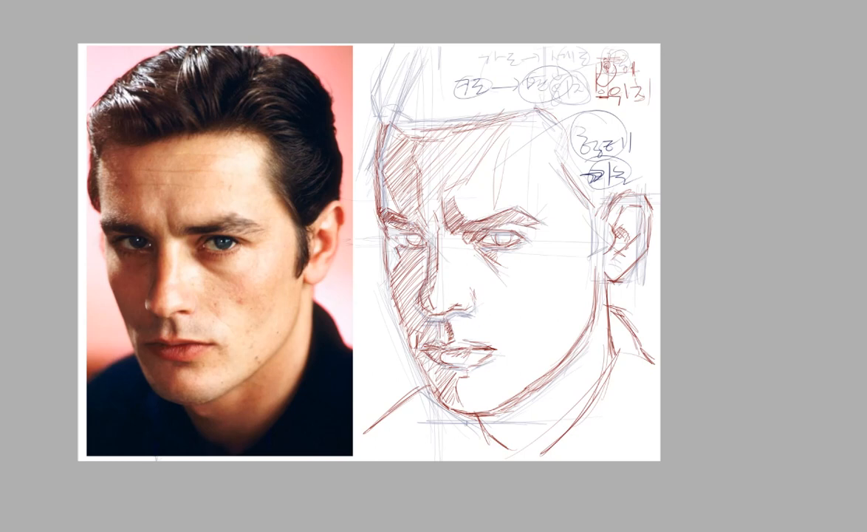
- Accent the iris of the right eye and the inner end of the right eyebrow with short red strokes
{"action": "left_click_drag", "start_coordinate": [496, 232], "coordinate": [491, 240]}
{"action": "mouse_move", "coordinate": [450, 213]}
{"action": "left_mouse_down"}
{"action": "mouse_move", "coordinate": [462, 225]}
{"action": "mouse_move", "coordinate": [471, 215]}
{"action": "left_mouse_up"}
{"action": "left_click_drag", "start_coordinate": [515, 232], "coordinate": [511, 242]}
{"action": "left_click_drag", "start_coordinate": [460, 220], "coordinate": [464, 214]}
{"action": "left_click_drag", "start_coordinate": [501, 234], "coordinate": [505, 240]}
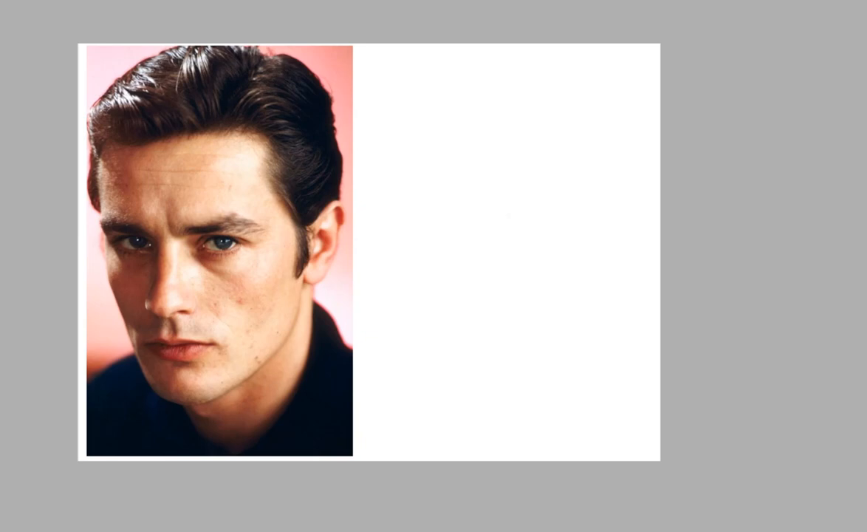
{"action": "left_click", "coordinate": [395, 127]}
{"action": "left_click", "coordinate": [360, 150]}
{"action": "left_click", "coordinate": [487, 135]}
{"action": "left_click", "coordinate": [456, 210]}
{"action": "left_click", "coordinate": [435, 197]}
{"action": "mouse_move", "coordinate": [453, 189]}
{"action": "left_mouse_down"}
{"action": "mouse_move", "coordinate": [473, 207]}
{"action": "mouse_move", "coordinate": [512, 178]}
{"action": "left_mouse_up"}
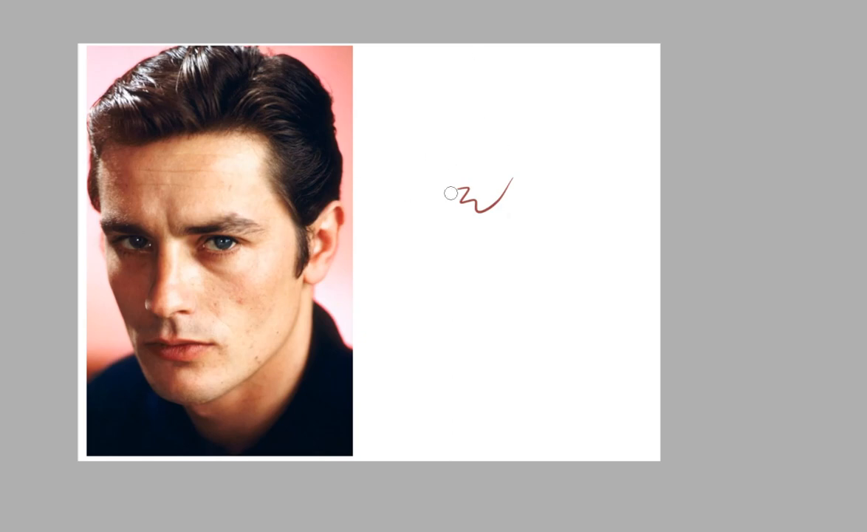
{"action": "mouse_move", "coordinate": [451, 191]}
{"action": "left_mouse_down"}
{"action": "mouse_move", "coordinate": [470, 178]}
{"action": "mouse_move", "coordinate": [455, 226]}
{"action": "mouse_move", "coordinate": [467, 193]}
{"action": "mouse_move", "coordinate": [472, 212]}
{"action": "mouse_move", "coordinate": [498, 190]}
{"action": "mouse_move", "coordinate": [482, 212]}
{"action": "mouse_move", "coordinate": [494, 153]}
{"action": "left_mouse_up"}
- Adjust the brush size and handwrite the red heading "그림의 구조" across the upper part of the blank drawing area
{"action": "key", "text": "]"}
{"action": "key", "text": "]"}
{"action": "key", "text": "]"}
{"action": "key", "text": "]"}
{"action": "key", "text": "]"}
{"action": "key", "text": "]"}
{"action": "mouse_move", "coordinate": [419, 129]}
{"action": "left_mouse_down"}
{"action": "mouse_move", "coordinate": [419, 151]}
{"action": "mouse_move", "coordinate": [456, 134]}
{"action": "mouse_move", "coordinate": [489, 146]}
{"action": "mouse_move", "coordinate": [517, 125]}
{"action": "mouse_move", "coordinate": [565, 125]}
{"action": "mouse_move", "coordinate": [565, 147]}
{"action": "mouse_move", "coordinate": [584, 126]}
{"action": "mouse_move", "coordinate": [610, 138]}
{"action": "left_mouse_up"}
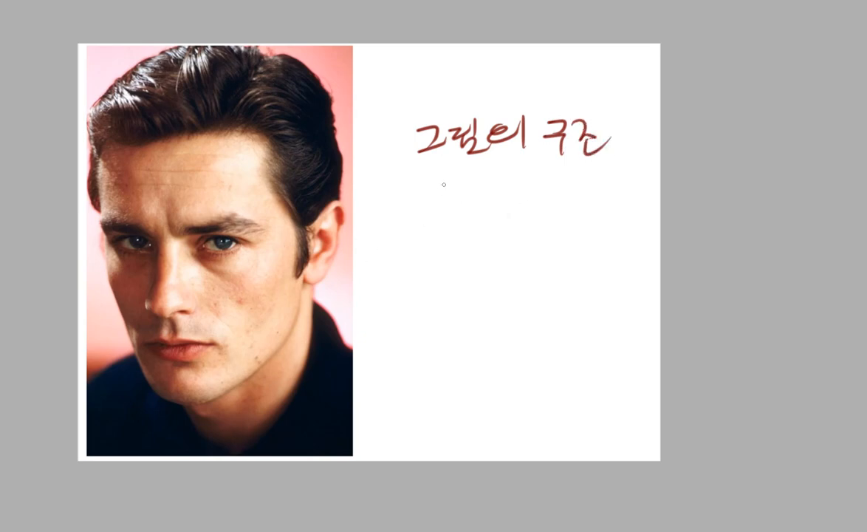
- Handwrite "그리드 ⇒ 평면" below an arrow from the heading, circle "평면", and add a small open bracket mark underneath
{"action": "mouse_move", "coordinate": [481, 169]}
{"action": "left_mouse_down"}
{"action": "mouse_move", "coordinate": [459, 208]}
{"action": "mouse_move", "coordinate": [511, 194]}
{"action": "mouse_move", "coordinate": [535, 207]}
{"action": "mouse_move", "coordinate": [585, 190]}
{"action": "mouse_move", "coordinate": [578, 199]}
{"action": "mouse_move", "coordinate": [604, 194]}
{"action": "mouse_move", "coordinate": [597, 215]}
{"action": "mouse_move", "coordinate": [614, 191]}
{"action": "mouse_move", "coordinate": [642, 199]}
{"action": "left_mouse_up"}
{"action": "left_click_drag", "start_coordinate": [600, 171], "coordinate": [584, 174]}
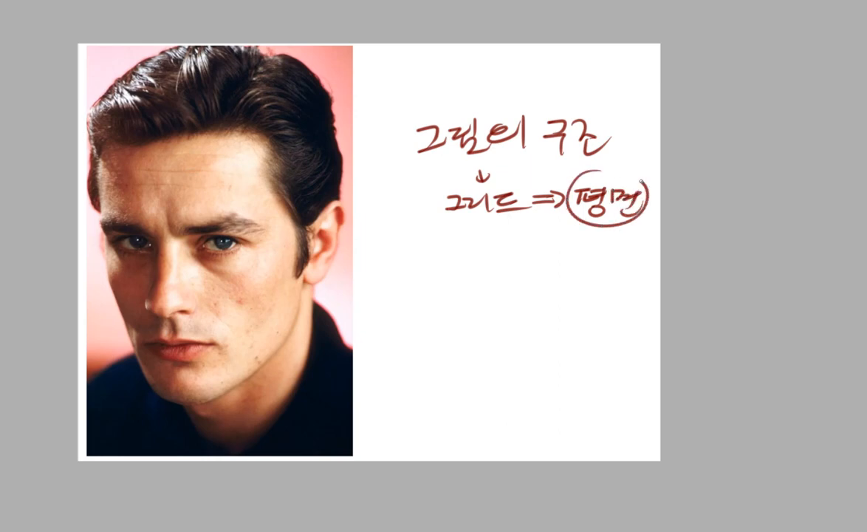
{"action": "left_click_drag", "start_coordinate": [549, 230], "coordinate": [566, 237]}
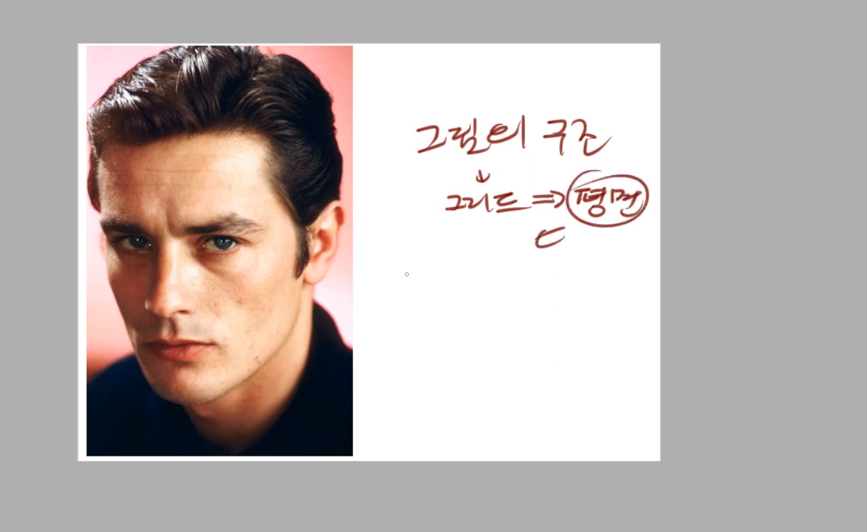
- Handwrite the syllable "갈" in red at the start of a new line below the grid note
{"action": "left_click_drag", "start_coordinate": [390, 270], "coordinate": [418, 285]}
{"action": "mouse_move", "coordinate": [421, 276]}
{"action": "left_mouse_down"}
{"action": "mouse_move", "coordinate": [434, 274]}
{"action": "mouse_move", "coordinate": [422, 300]}
{"action": "left_mouse_up"}
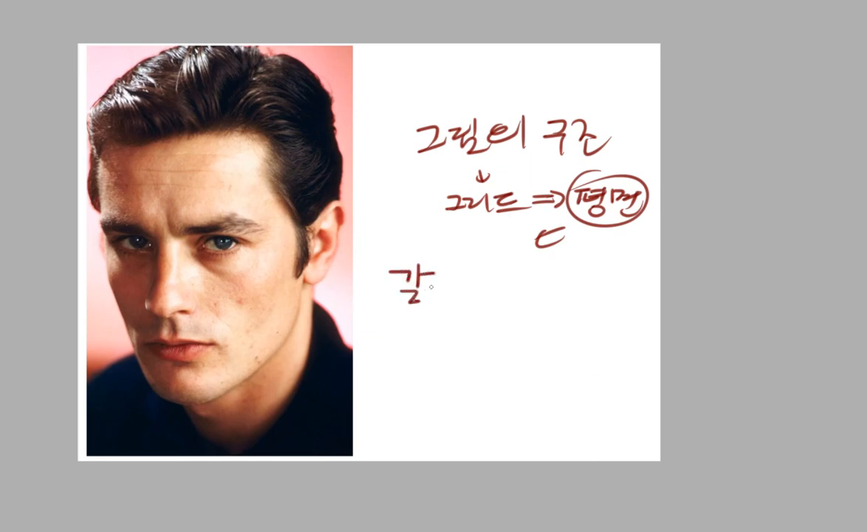